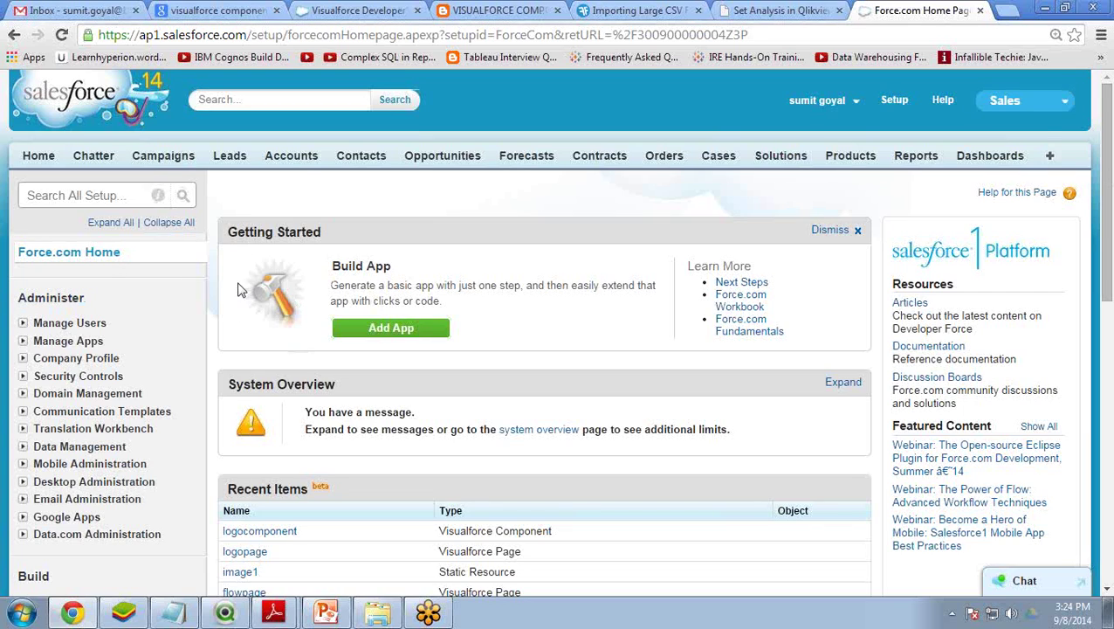
Open the Flows page under Workflow & Approvals in the Create section of Setup
scroll(225, 408, "down", 4)
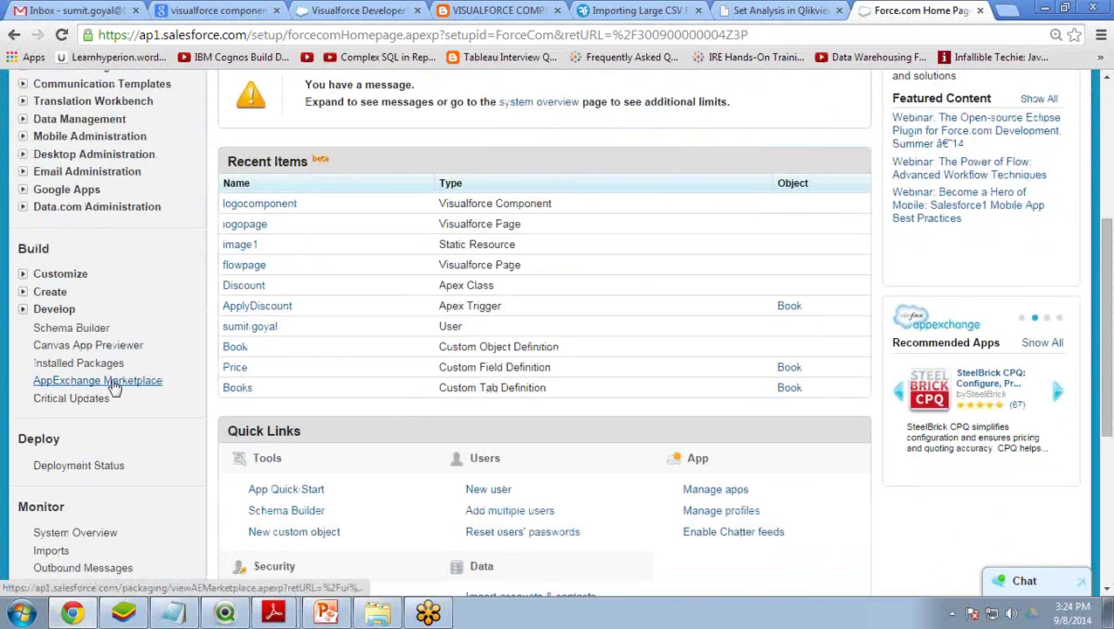
left_click(22, 294)
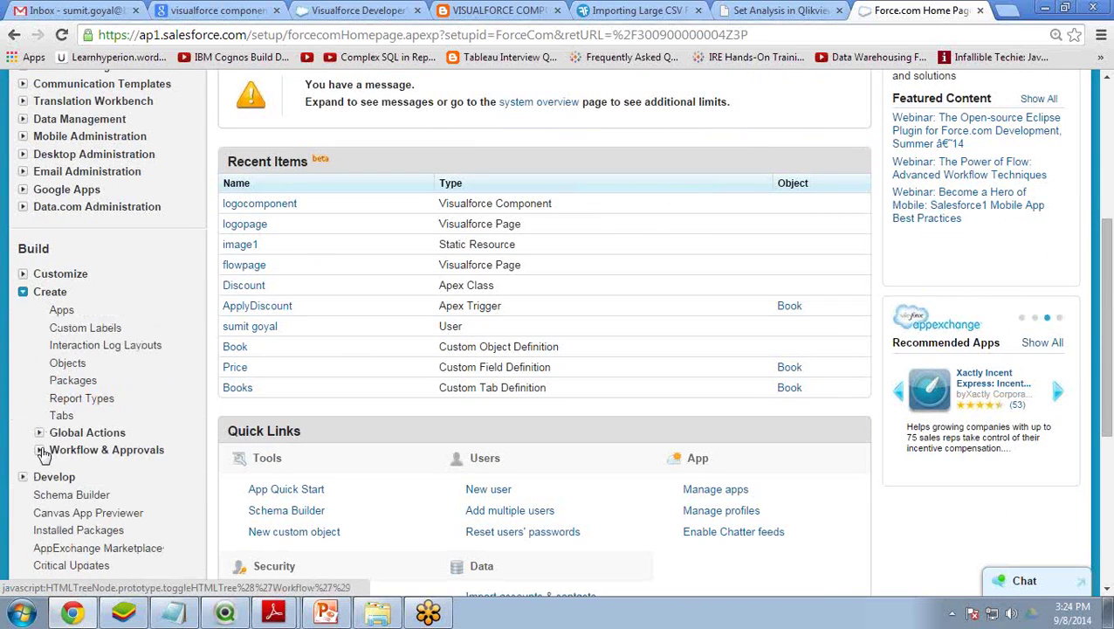
left_click(39, 450)
scroll(39, 450, "down", 2)
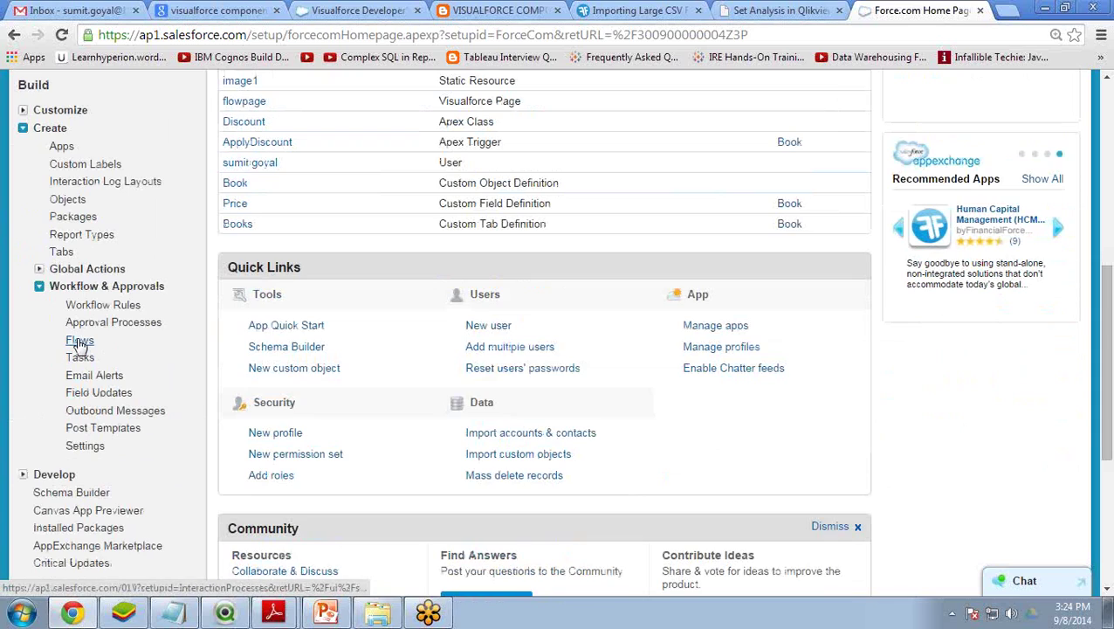
left_click(79, 341)
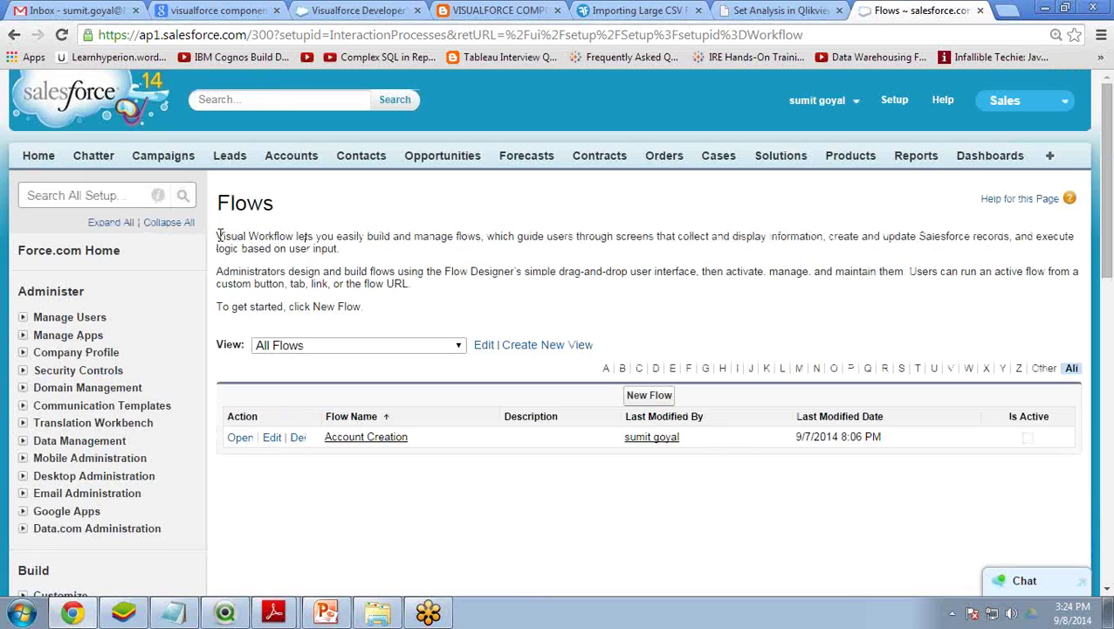
left_click_drag(217, 236, 490, 241)
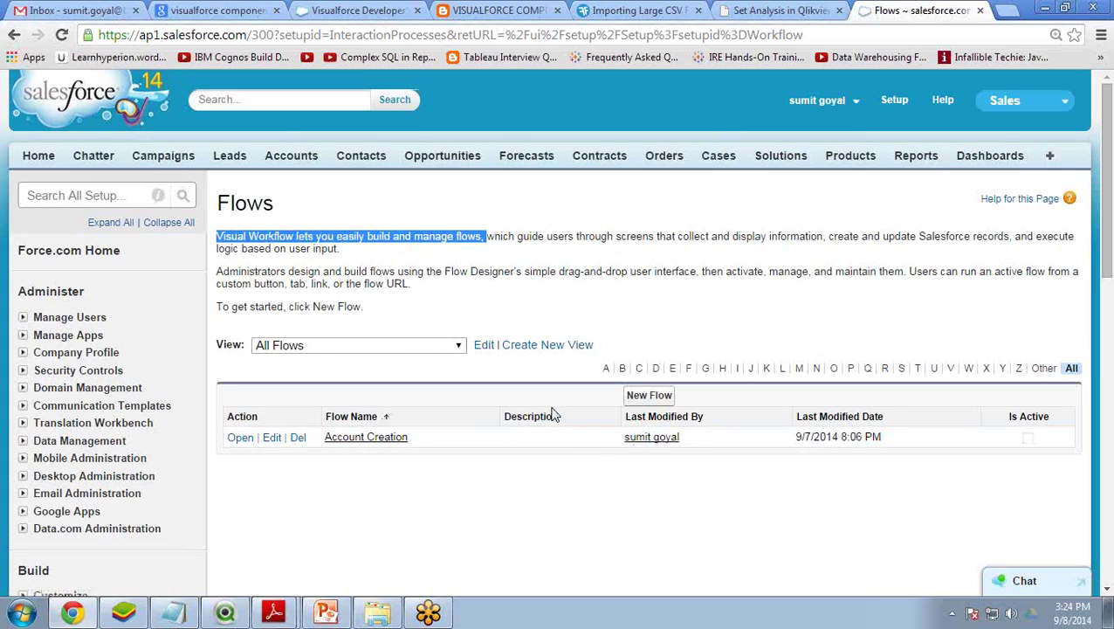
Start a new flow and close the Cloud Flow Designer welcome window with Don't Show Again enabled
left_click(651, 395)
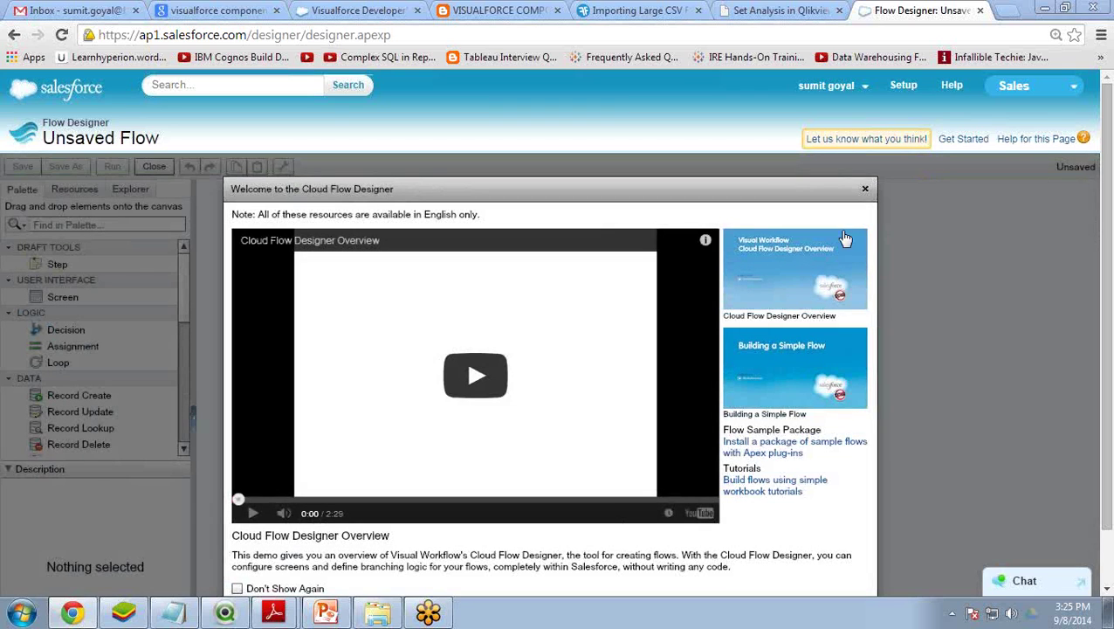
left_click(236, 588)
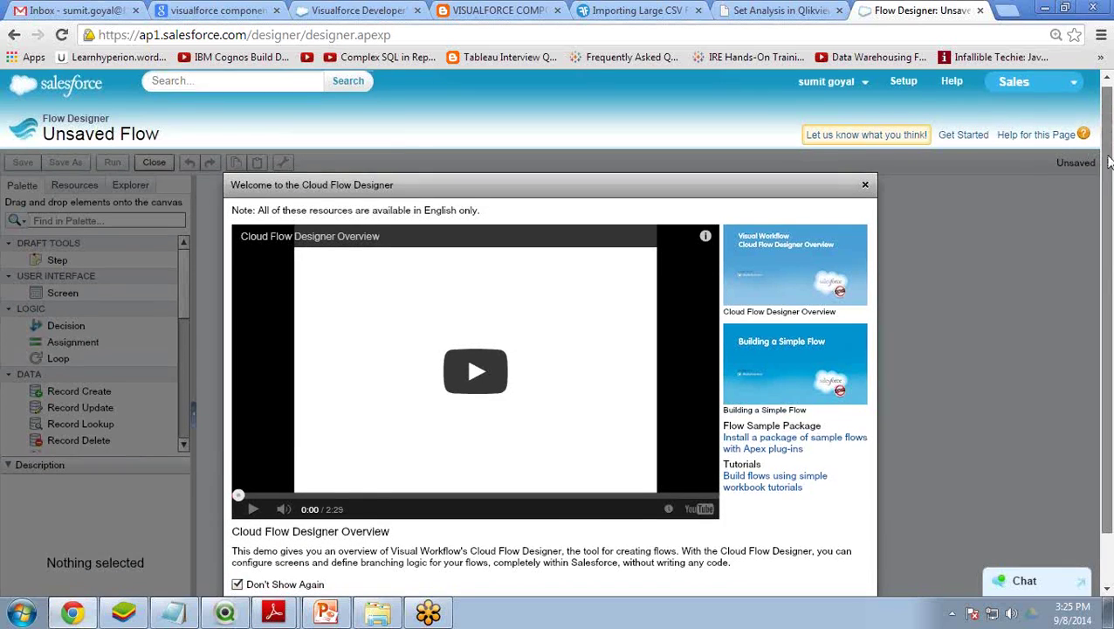
scroll(1091, 302, "down", 1)
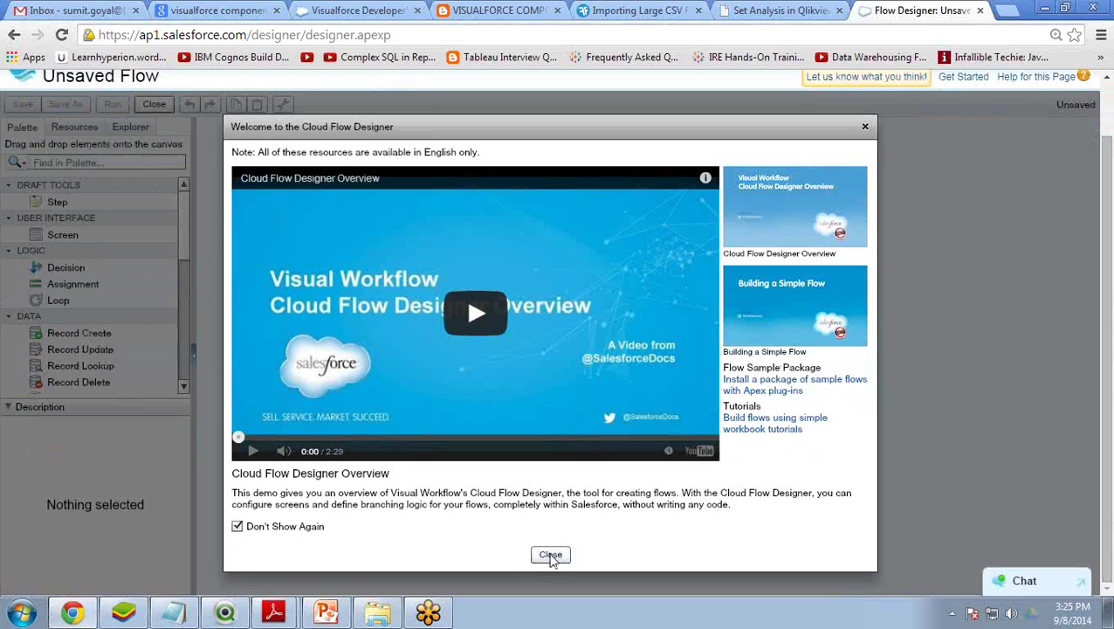
left_click(550, 556)
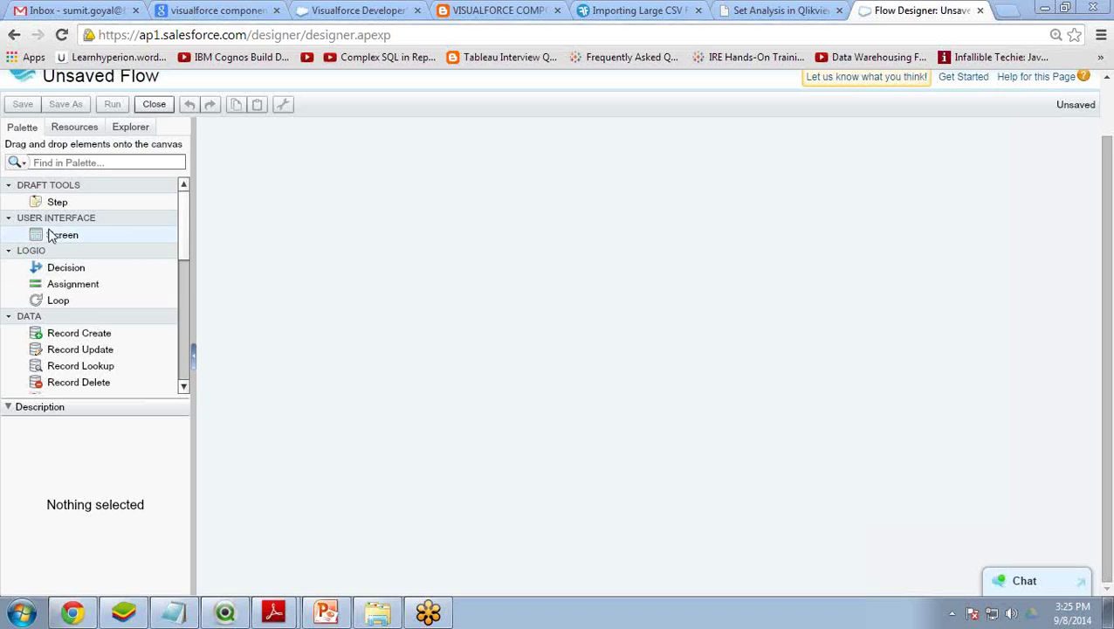
Add a Screen element to the upper part of the canvas and name it Screen1
left_click_drag(57, 234, 374, 175)
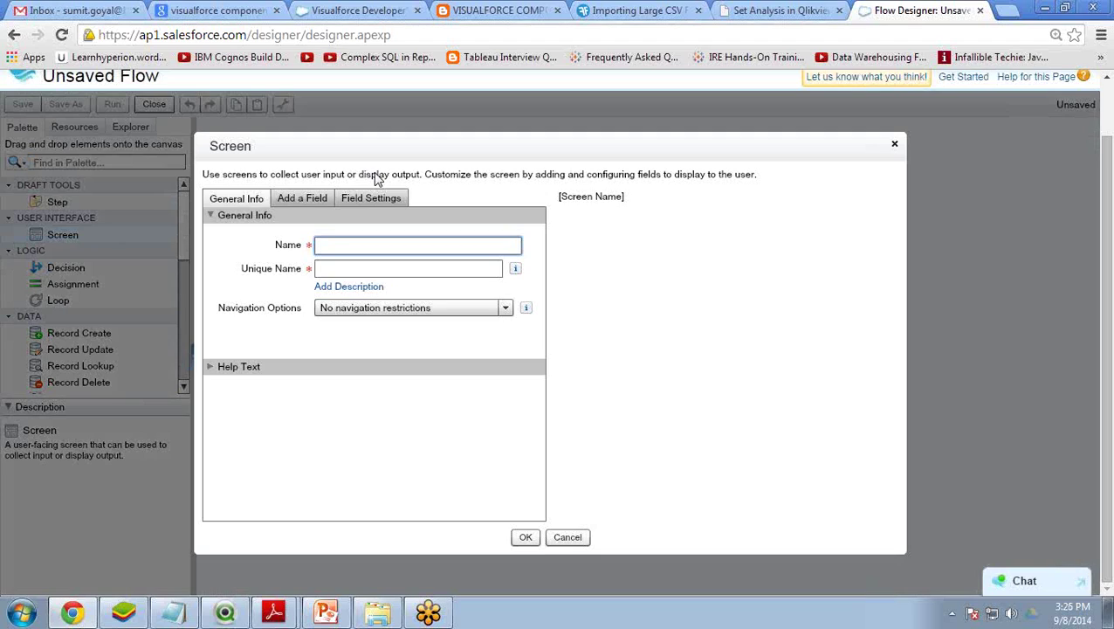
type("Screen1")
key("Tab")
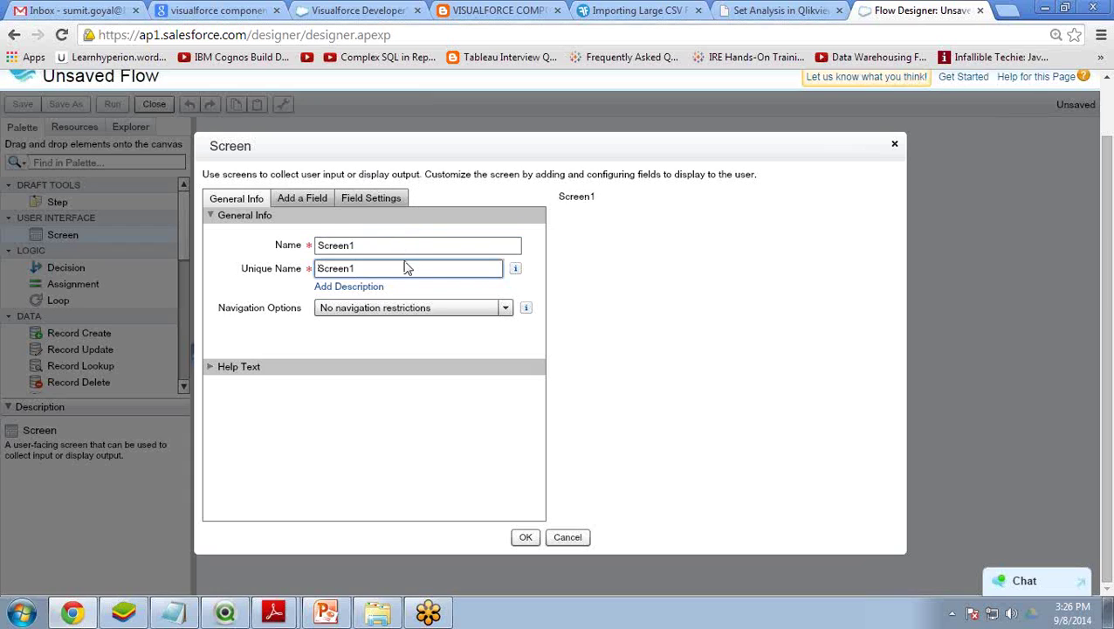
Add a Display Text output field to Screen1 and give it the unique name Welcome
left_click(291, 196)
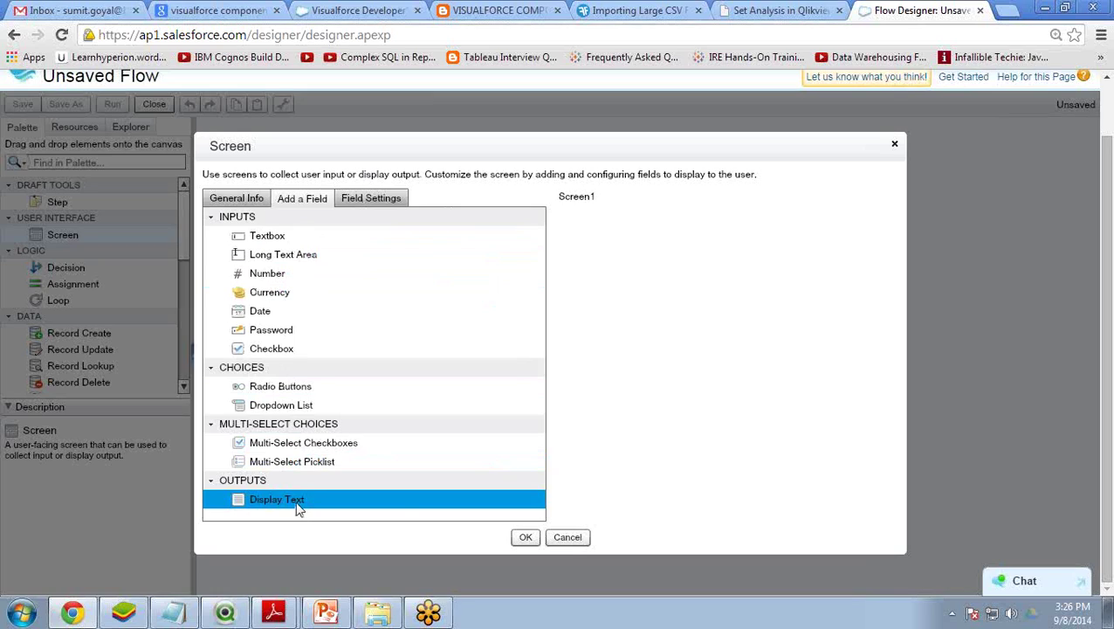
left_click_drag(297, 509, 632, 236)
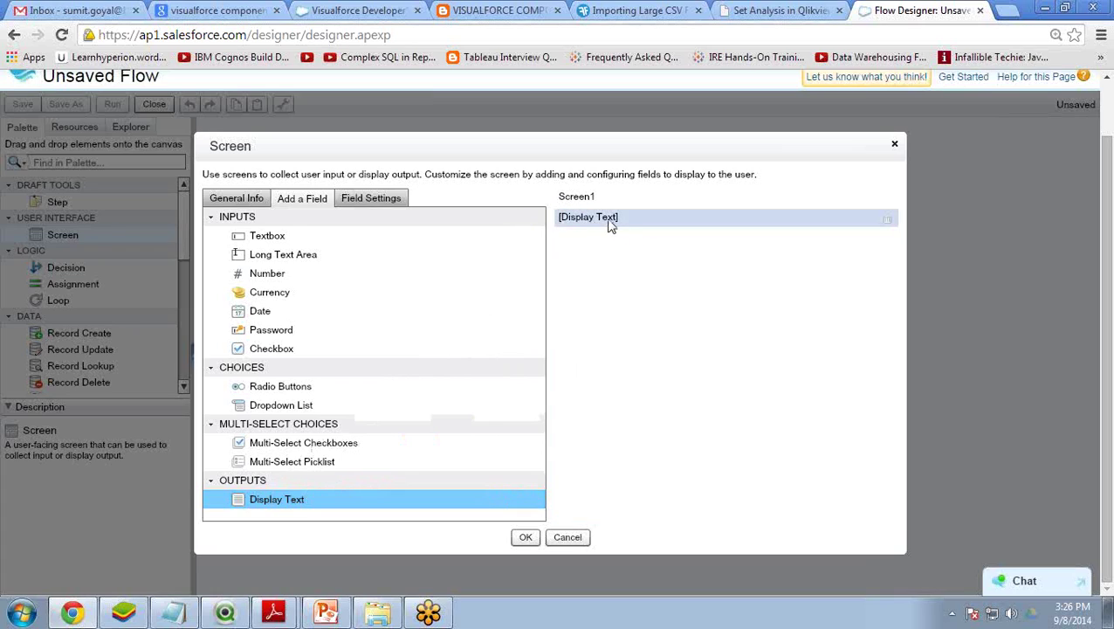
left_click(611, 225)
left_click(346, 229)
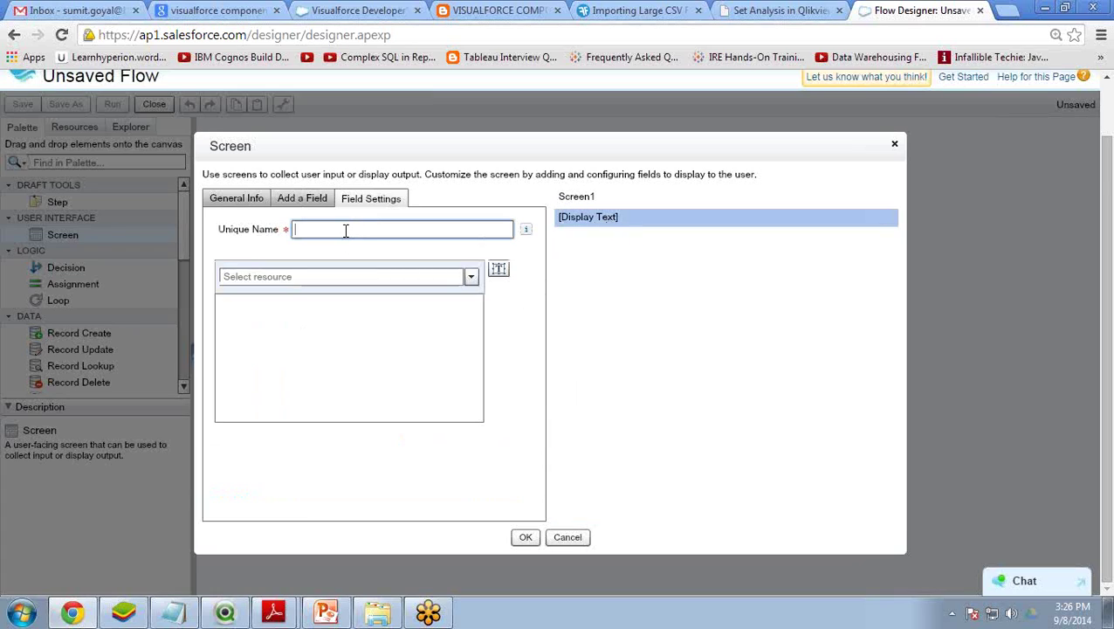
type("Welcome")
key("Tab")
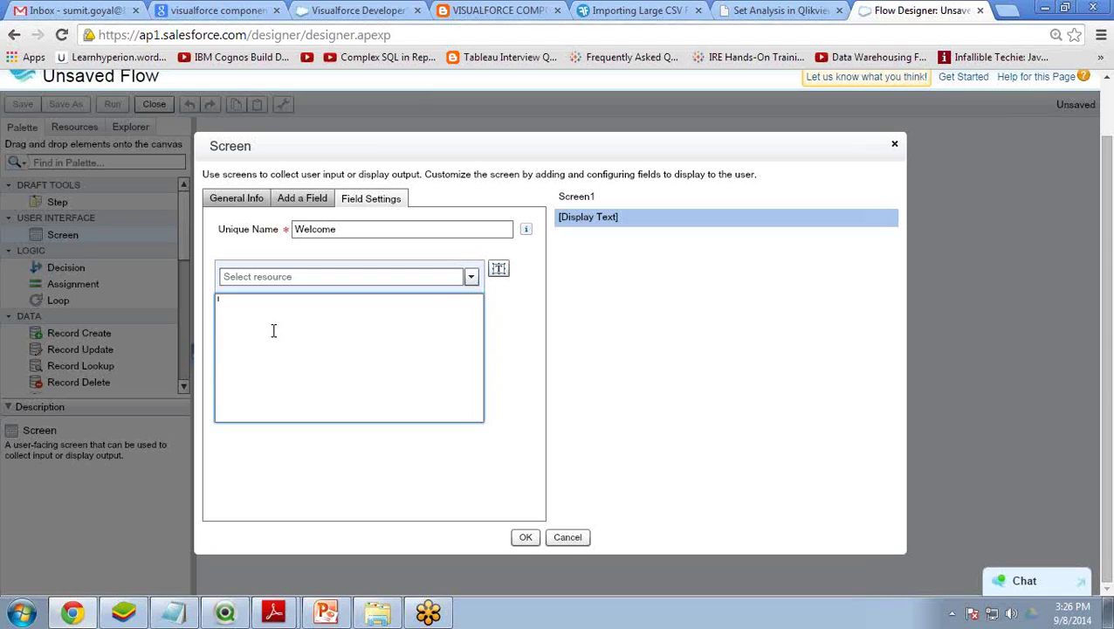
Set the display text to "Welcome to My First VisualForce Flow Page" and confirm the Screen1 settings
type("Welcome to My First ")
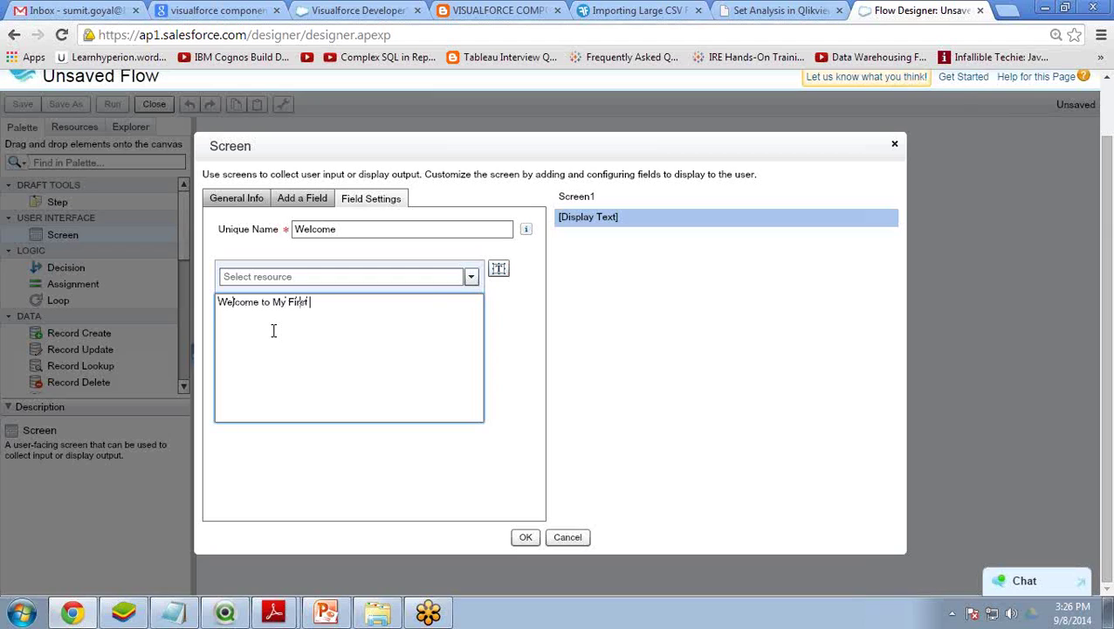
type("VisualForce Force")
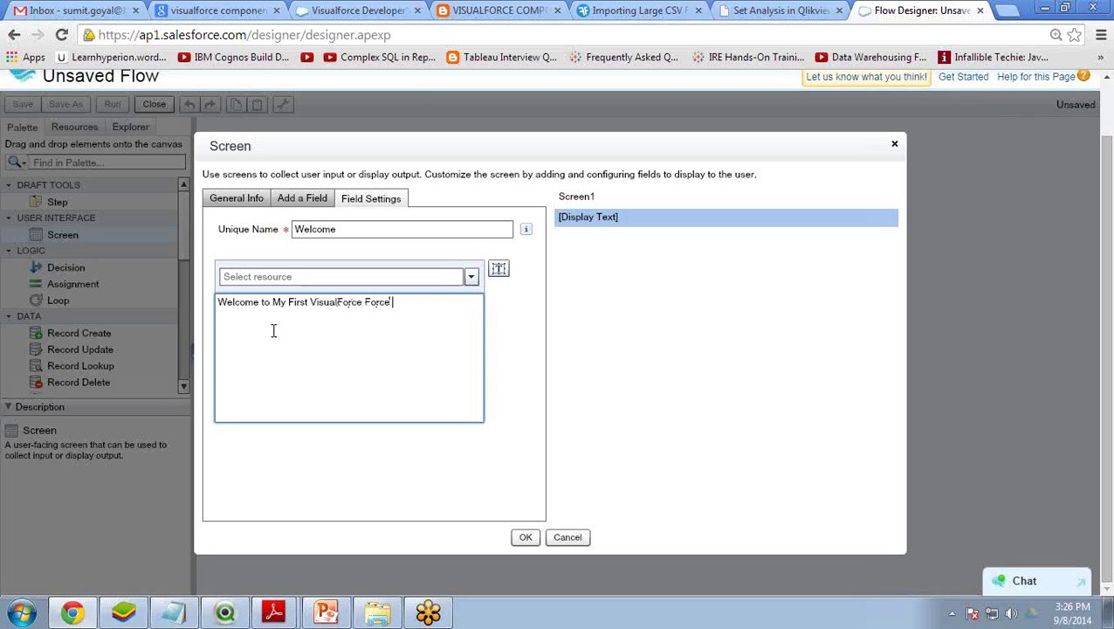
key("BackSpace")
key("BackSpace")
key("BackSpace")
key("BackSpace")
type("low Page")
left_click(525, 539)
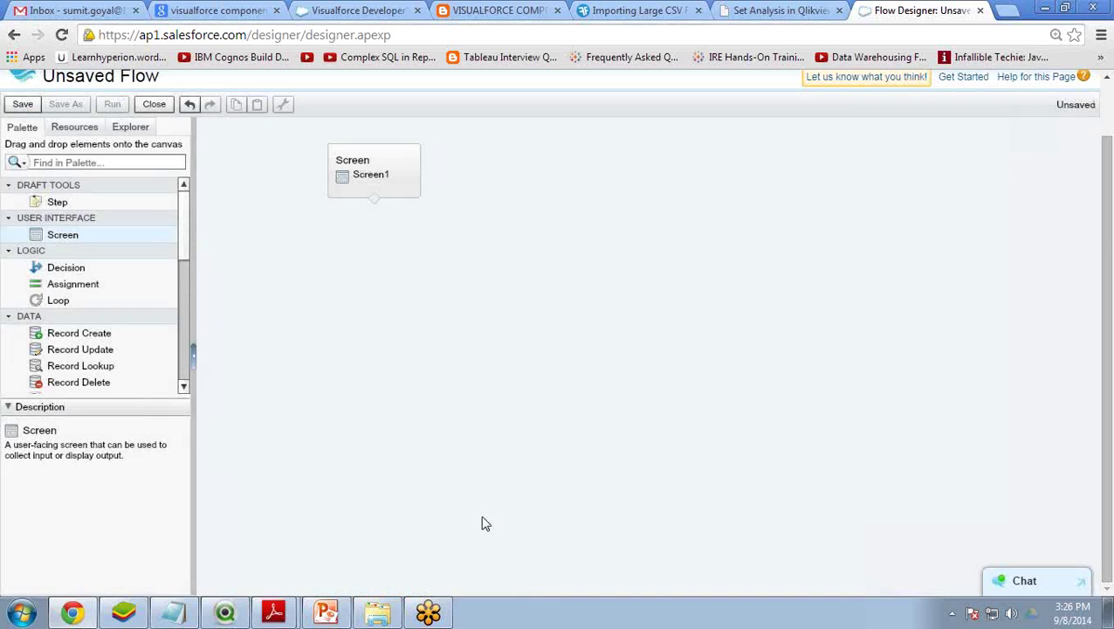
Add a second Screen element below and to the right of Screen1 and name it Screen2
mouse_move(387, 162)
left_click_drag(51, 236, 475, 276)
type("Screen2")
key("Tab")
Add three Textbox input fields to Screen2, one below the other
left_click(305, 199)
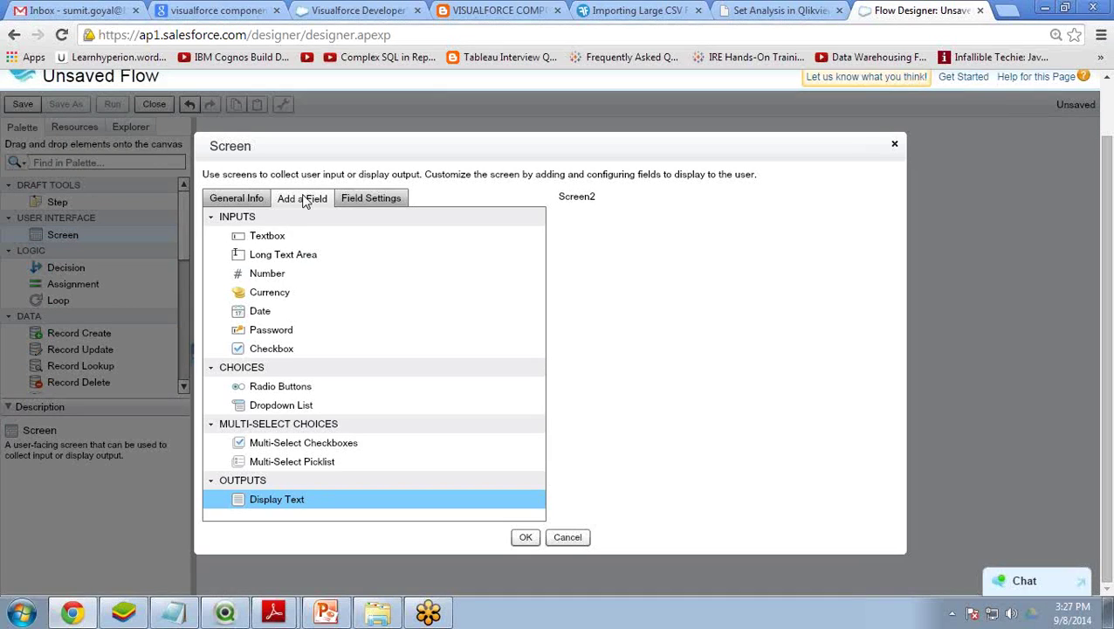
left_click_drag(276, 245, 642, 225)
left_click_drag(290, 239, 642, 261)
left_click_drag(307, 244, 650, 289)
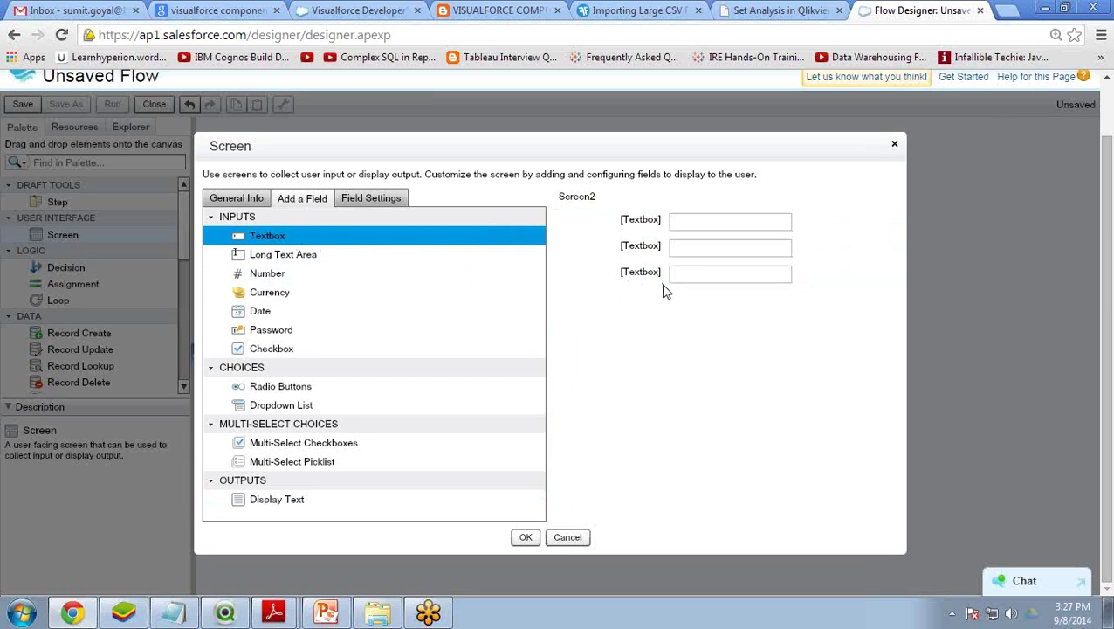
Label the first textbox Account Name with the unique name Account_Name and make it required
left_click(643, 227)
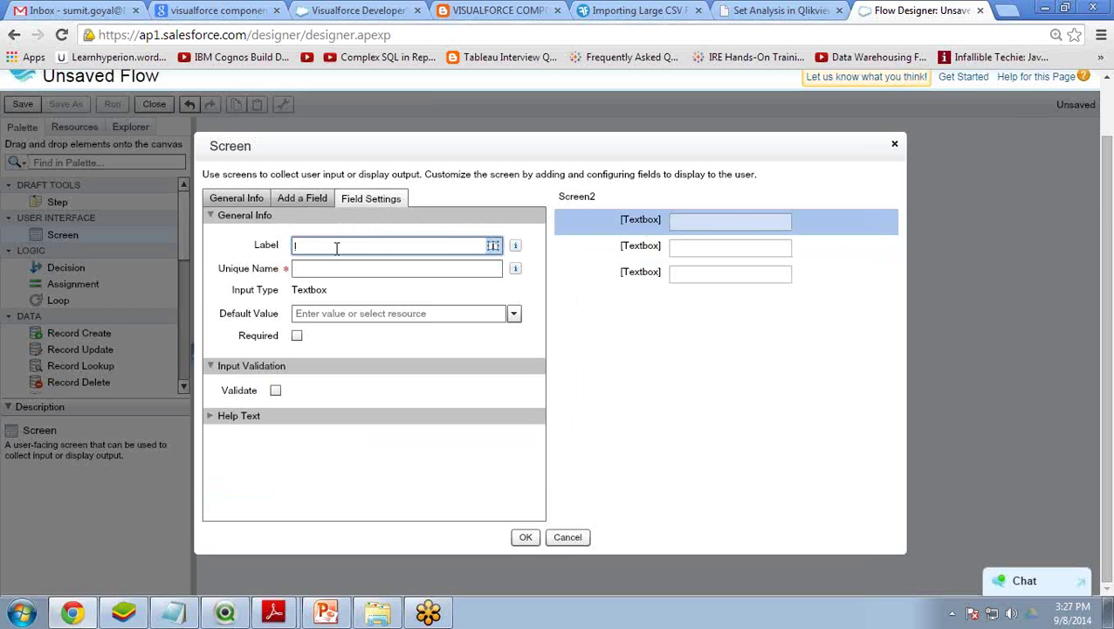
type("Account Name")
key("Tab")
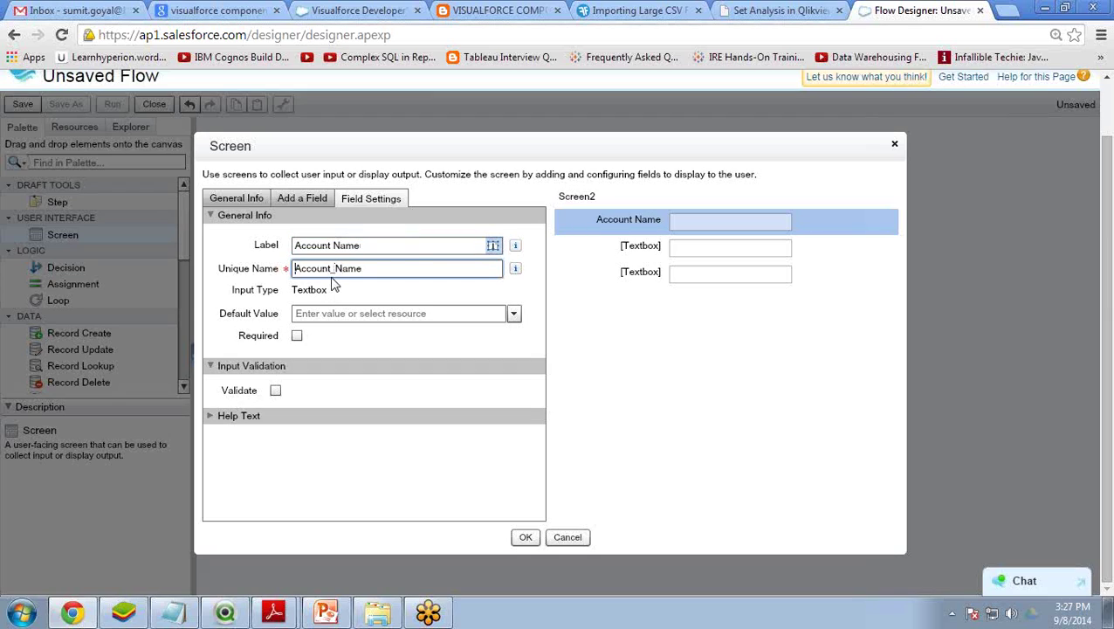
left_click(329, 317)
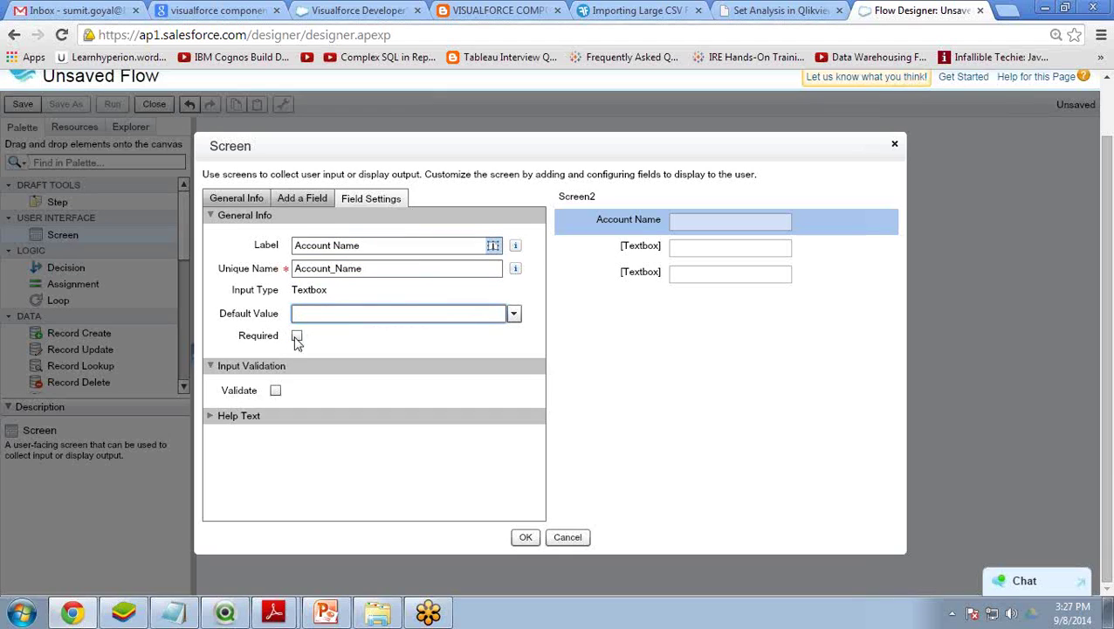
left_click(297, 336)
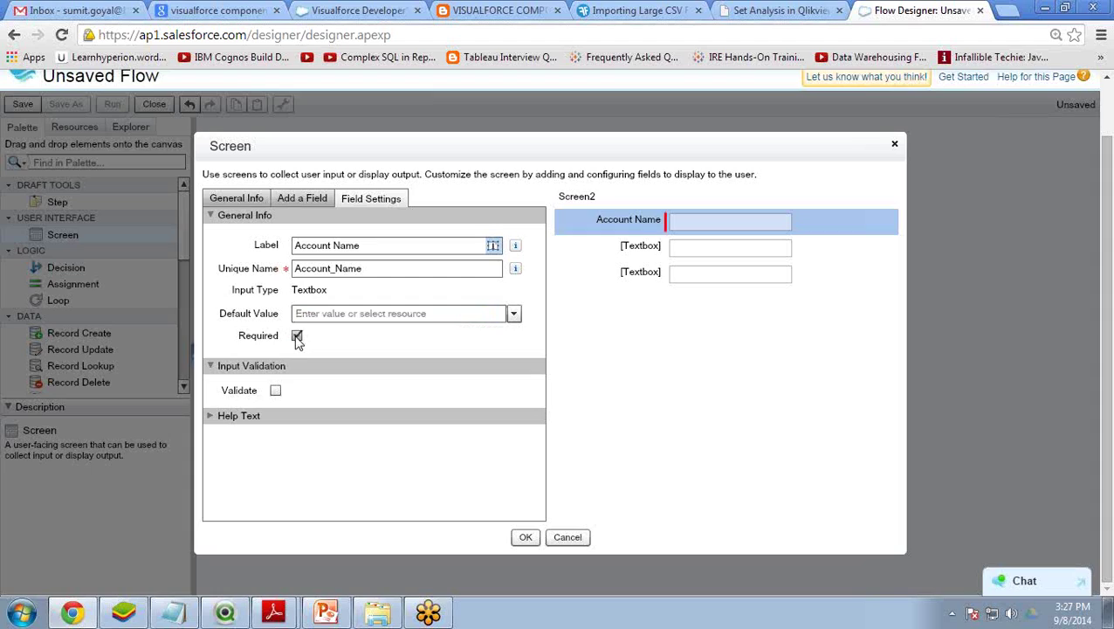
left_click(297, 336)
Label the second textbox on Screen2 Phone
left_click(647, 249)
type("Ph")
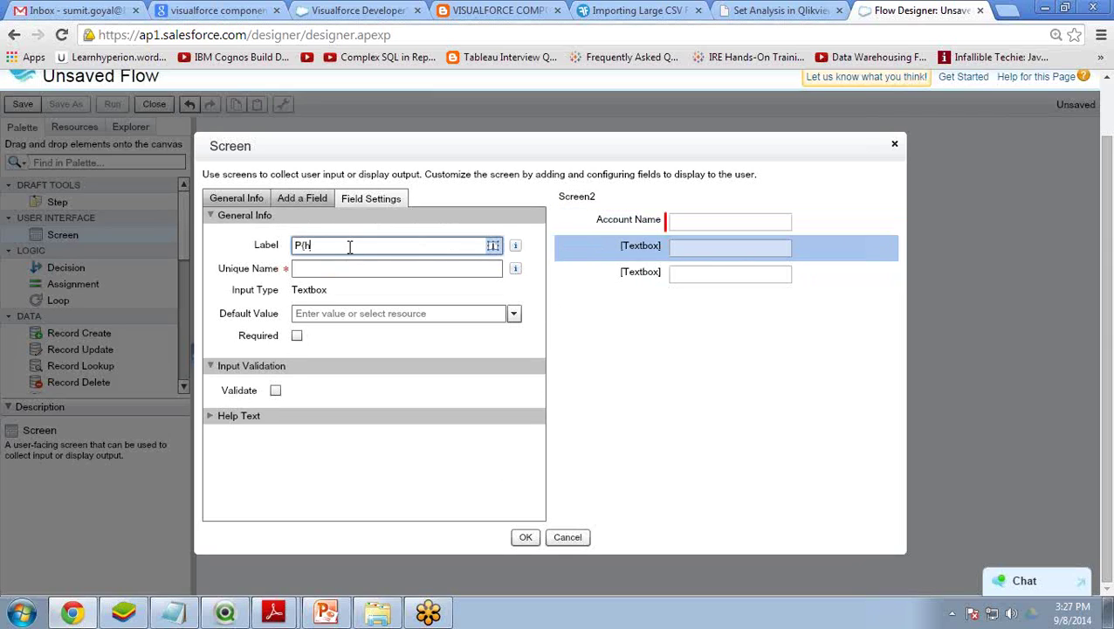
type("one")
key("Tab")
Label the third textbox Fax with the unique name Fax and confirm the Screen2 settings
left_click(629, 287)
left_click(357, 246)
key("Tab")
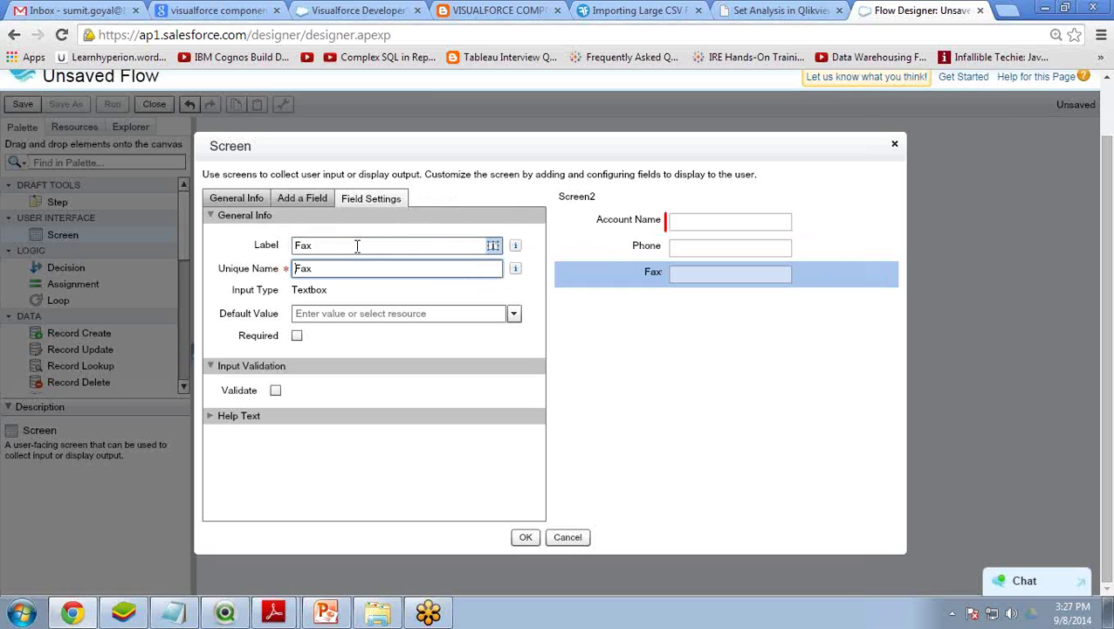
left_click(524, 537)
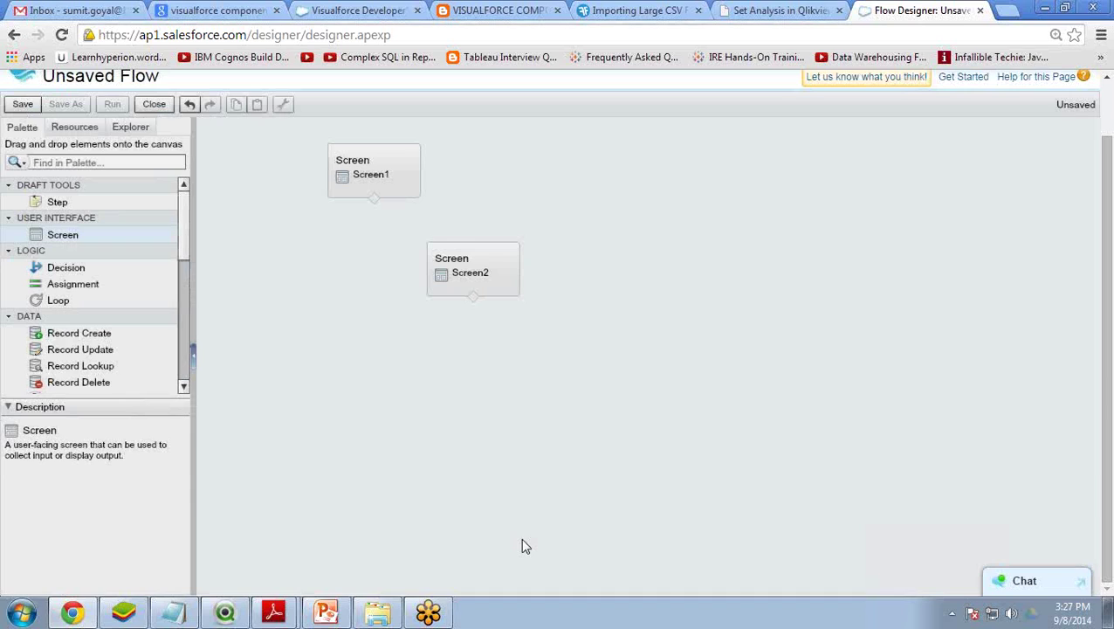
Add a Record Create element below Screen2 and name it Record Create with the unique name Record_Create
scroll(184, 247, "down", 1)
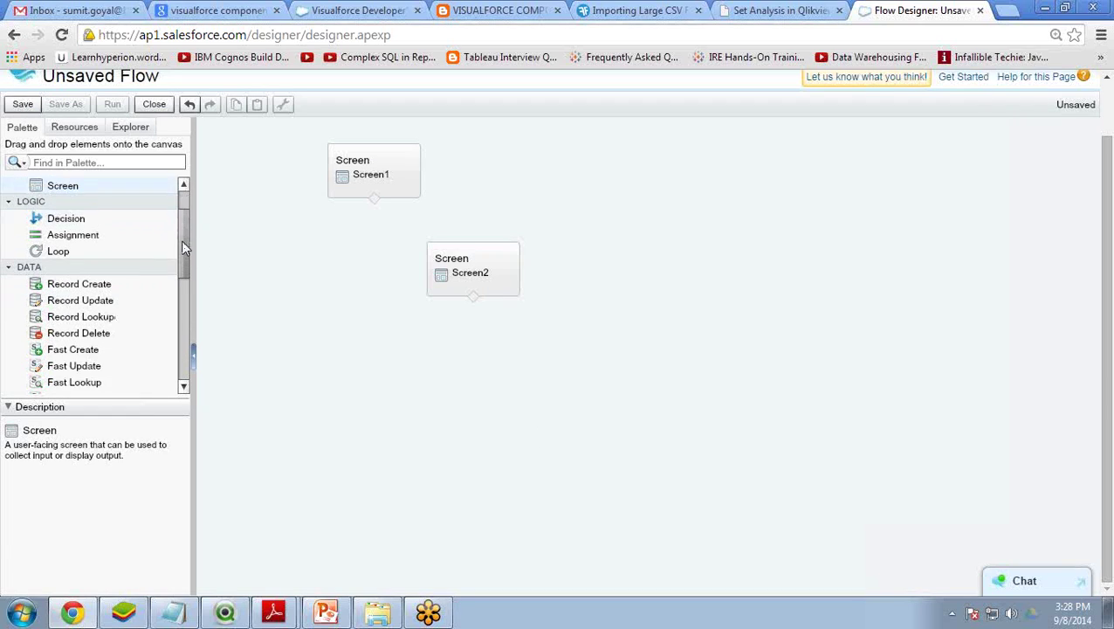
scroll(184, 248, "down", 1)
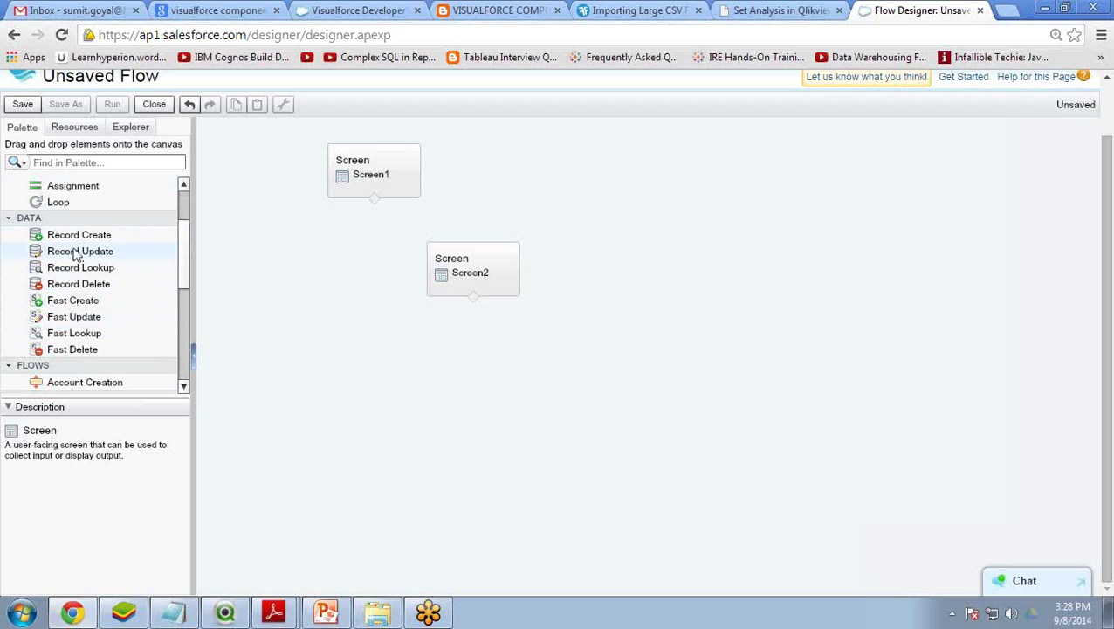
left_click_drag(68, 238, 474, 370)
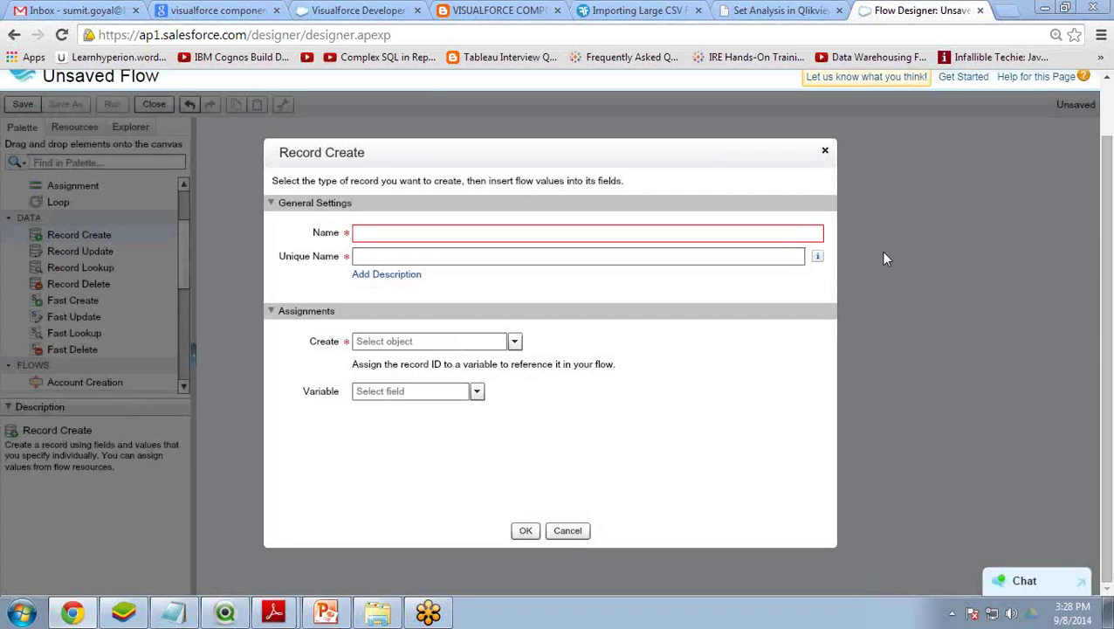
left_click(438, 231)
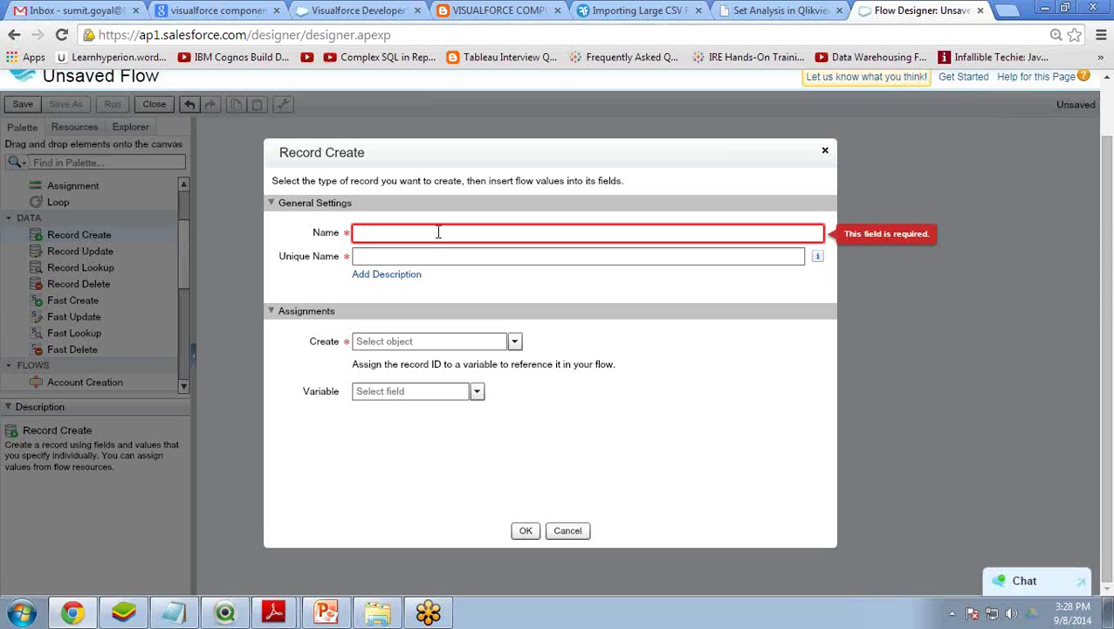
type("Record Create")
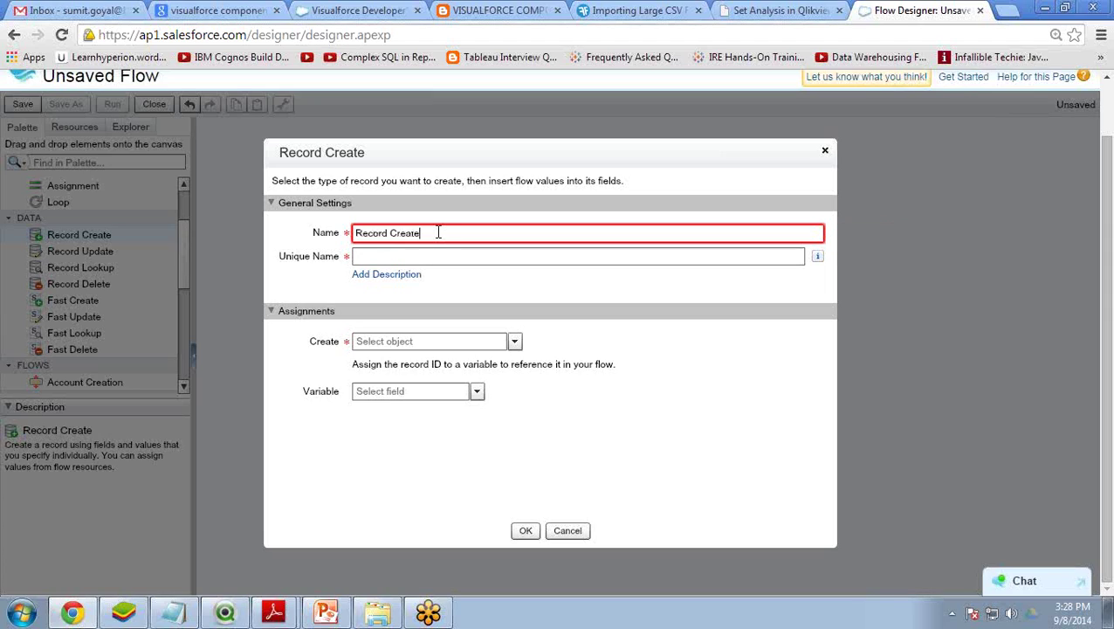
key("Tab")
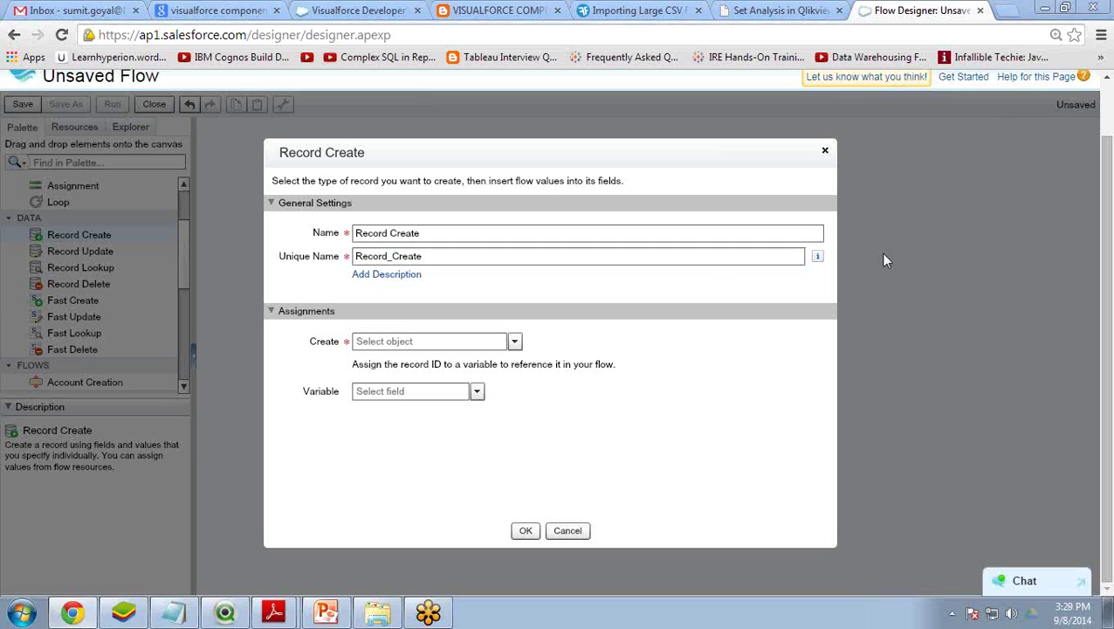
Set the Record Create element to create a record of the standard Account object
left_click(515, 341)
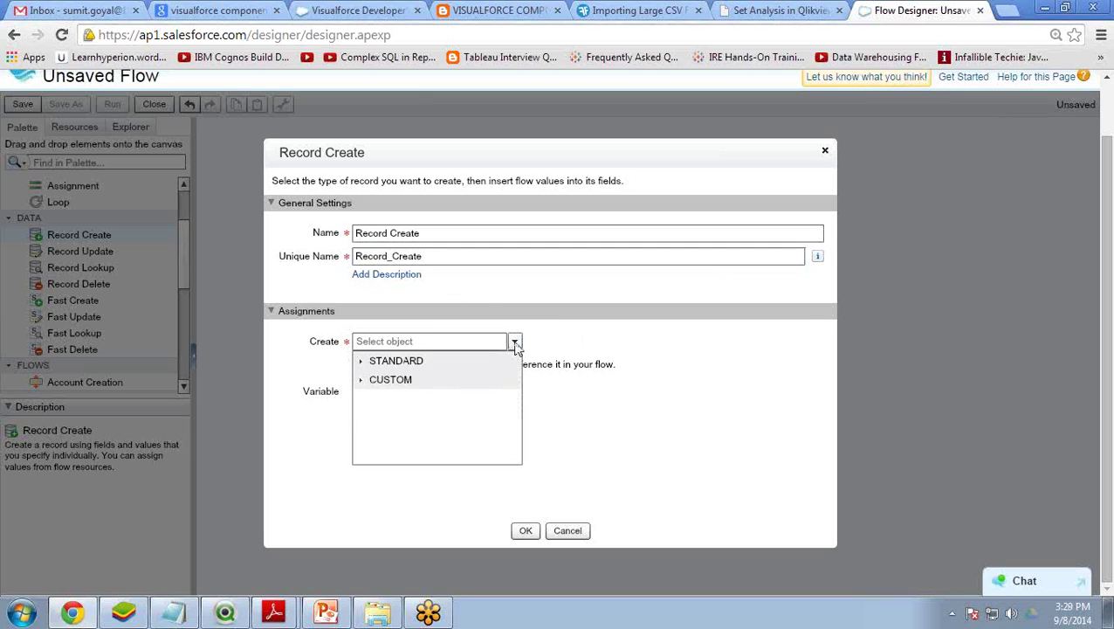
left_click(360, 360)
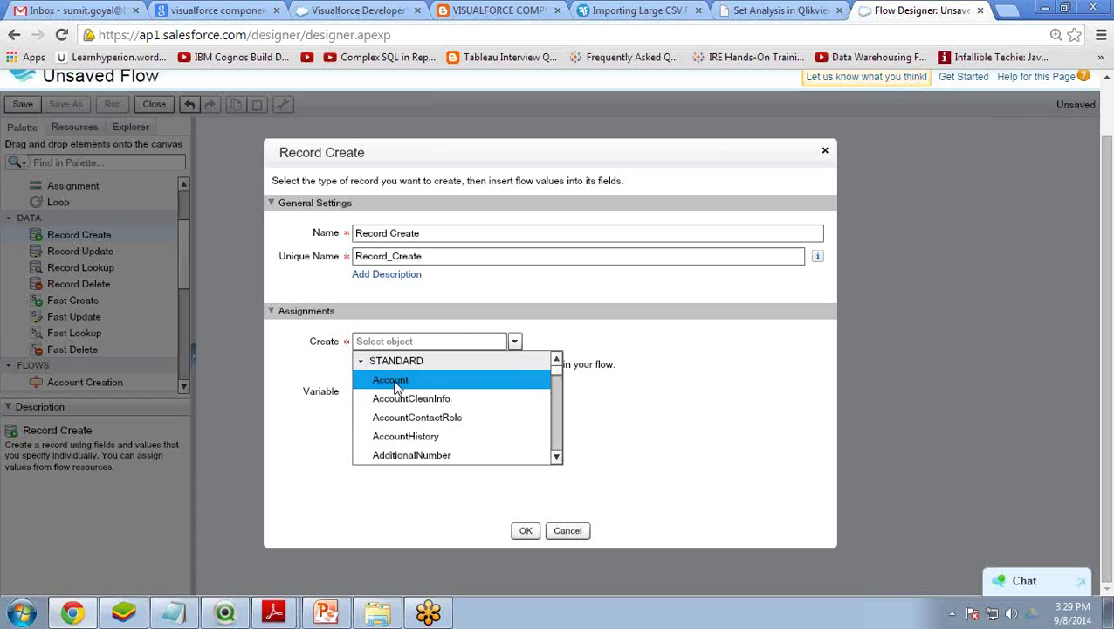
left_click(393, 382)
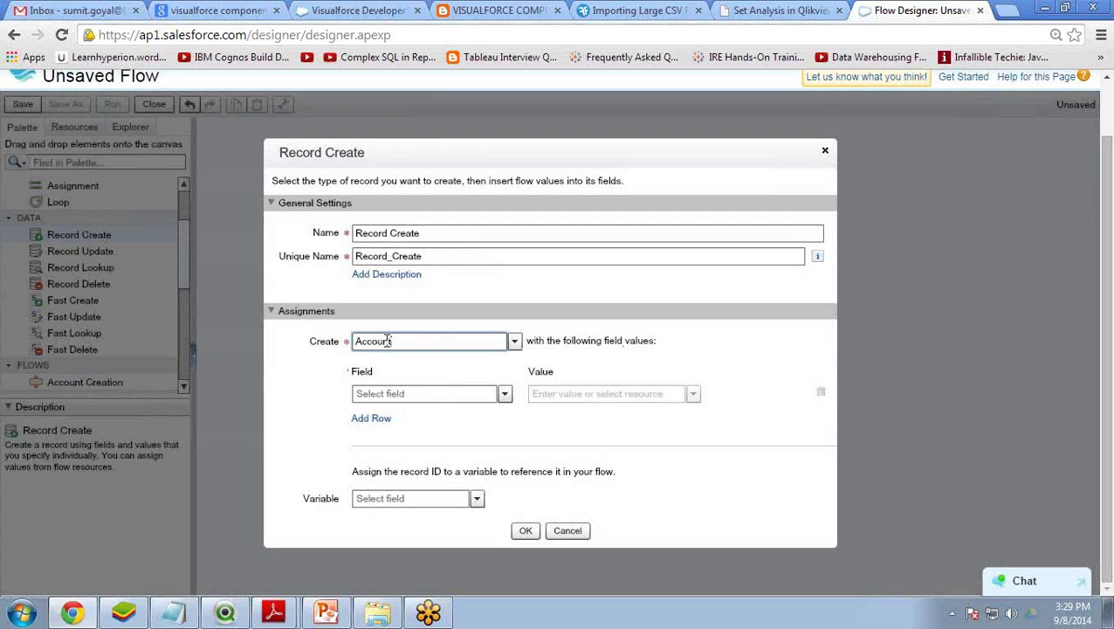
Assign the Account_Name screen input field as the value of the account's Name field
left_click(434, 395)
left_click(505, 394)
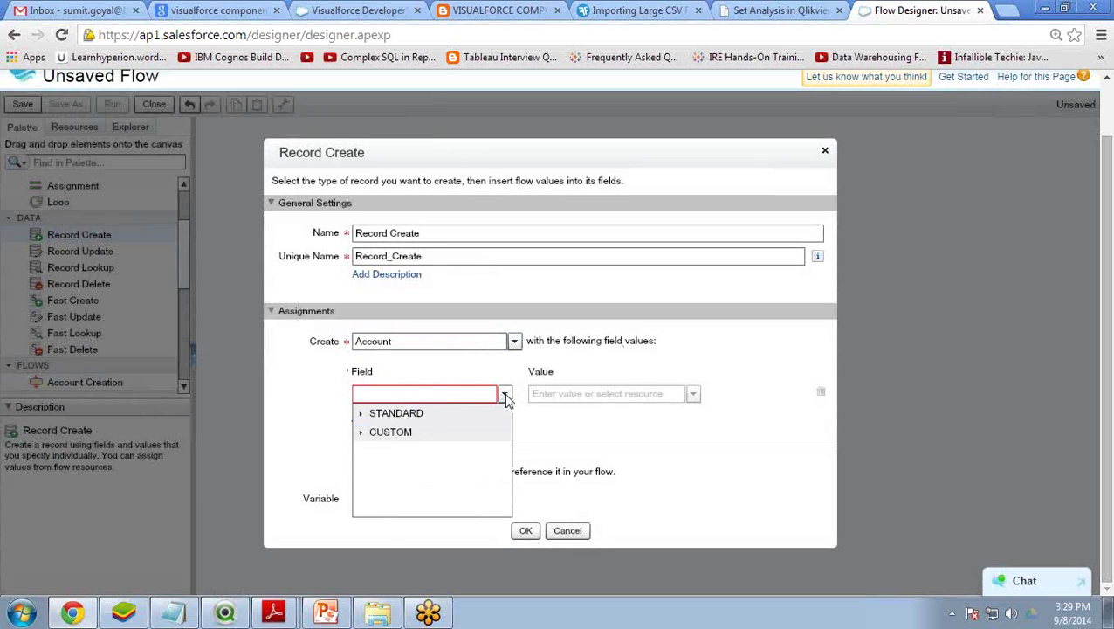
left_click(361, 413)
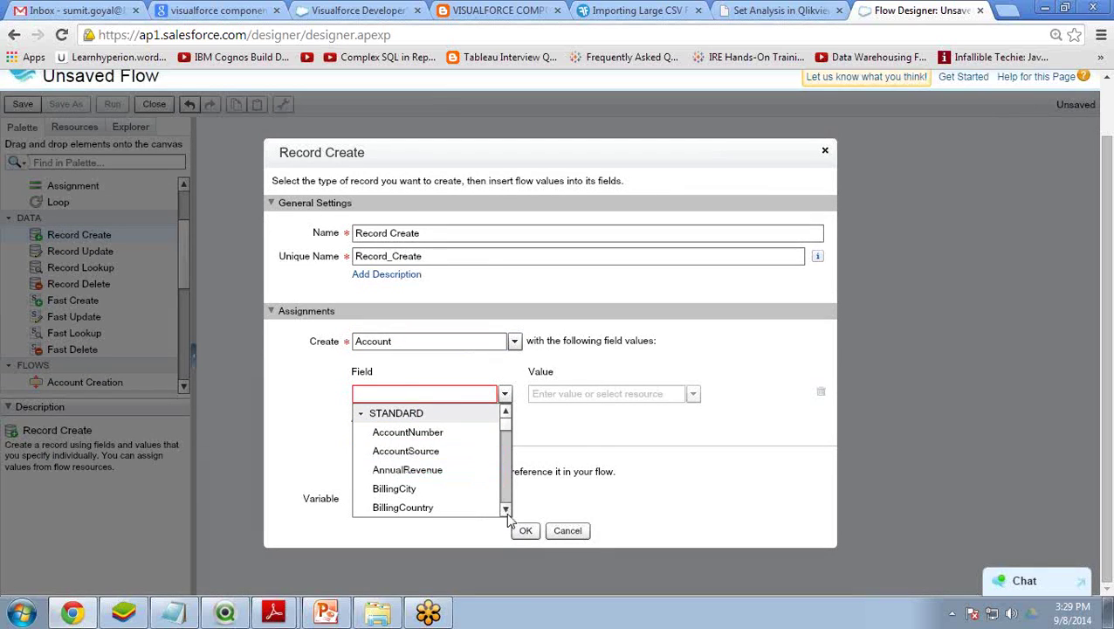
scroll(506, 511, "down", 5)
scroll(506, 511, "down", 2)
scroll(507, 511, "down", 5)
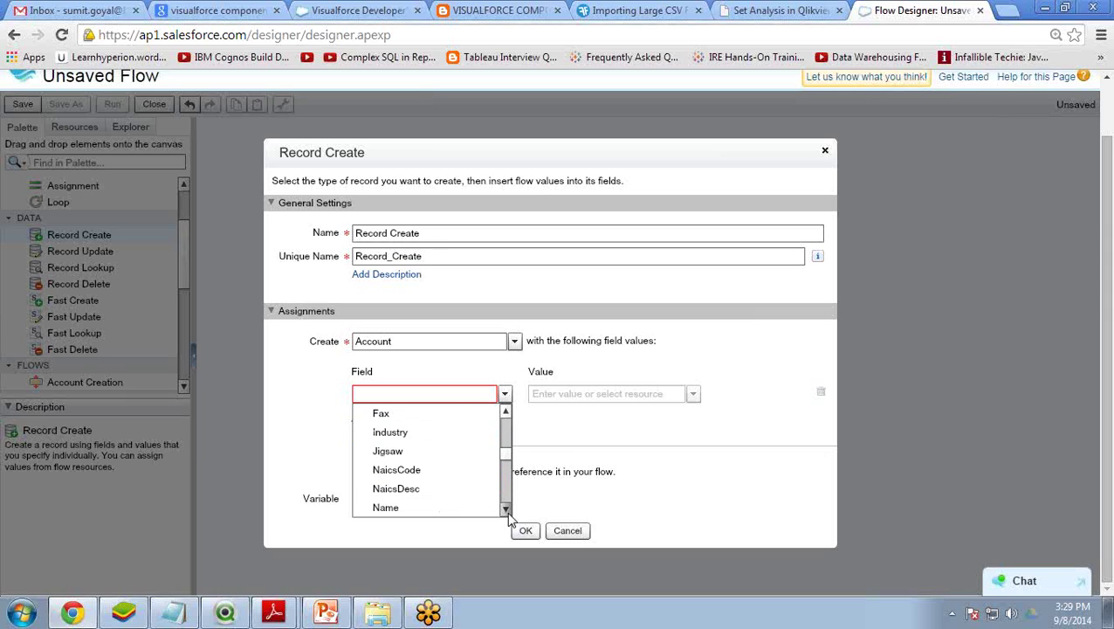
left_click(419, 489)
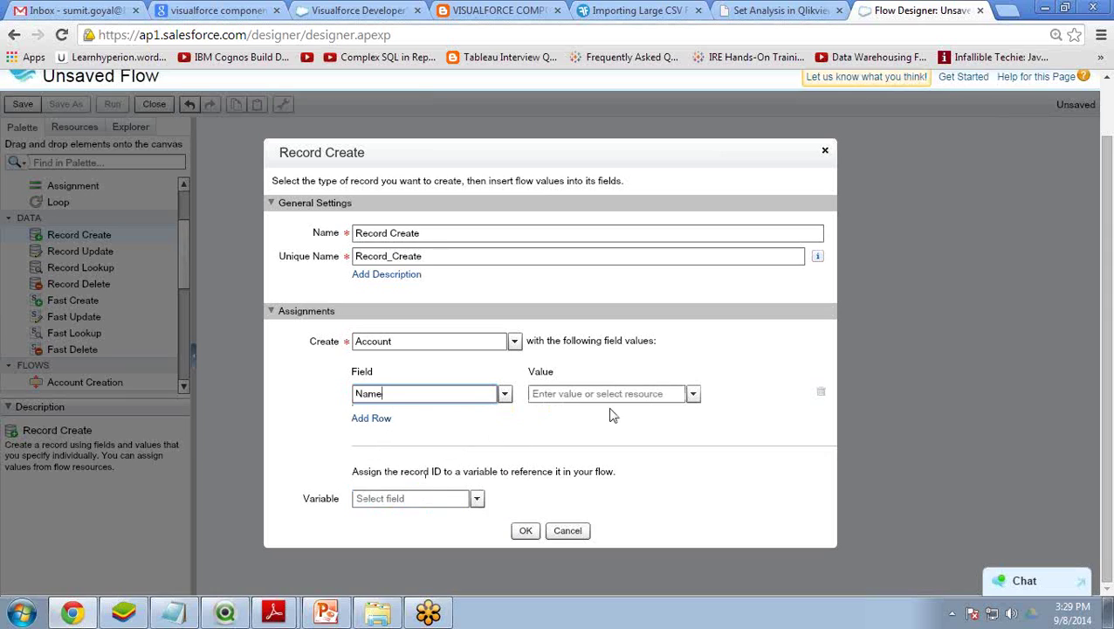
left_click(694, 394)
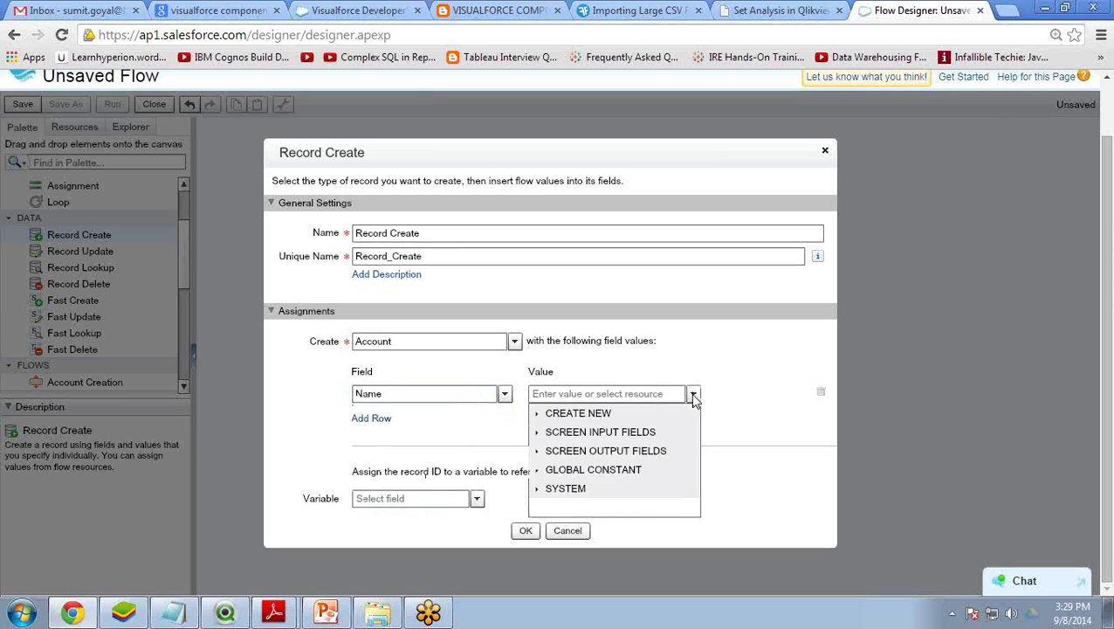
left_click(538, 432)
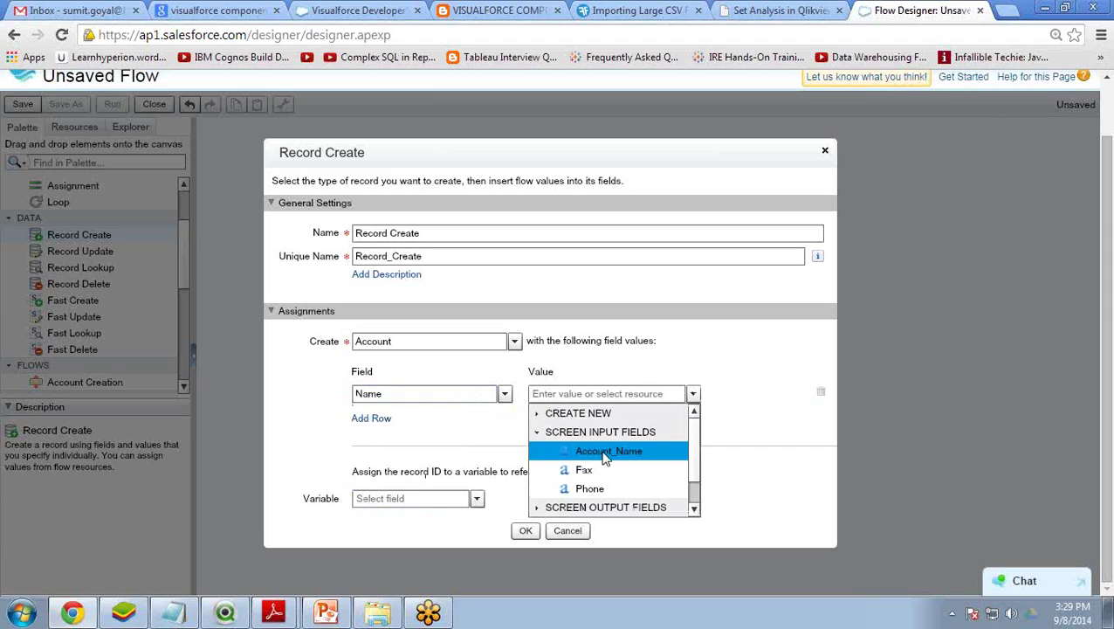
left_click(606, 451)
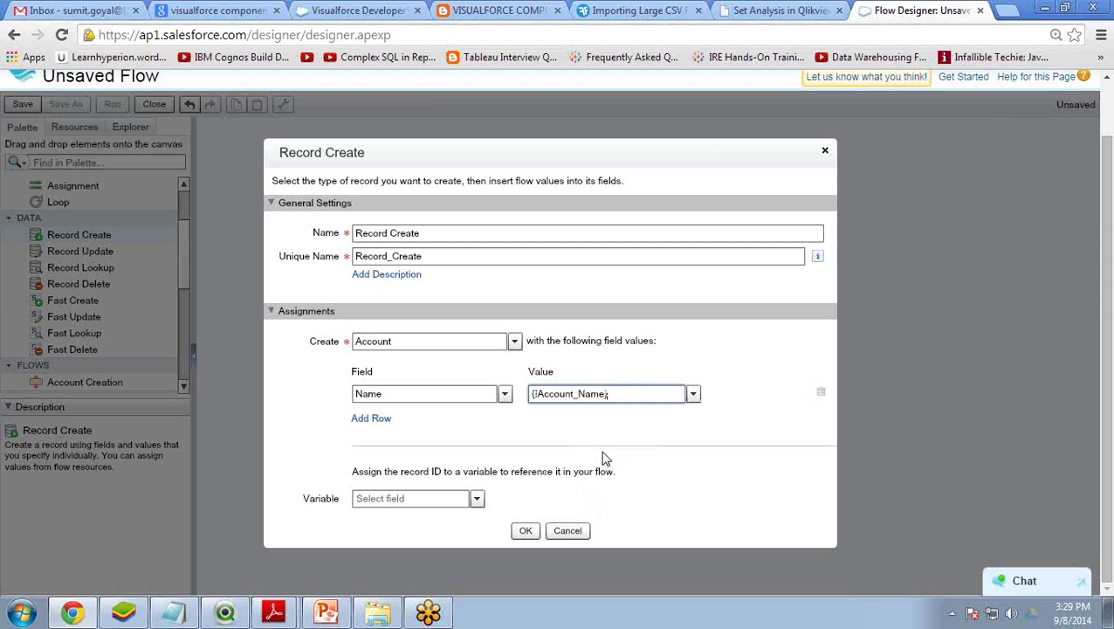
Add a second assignment row that fills the account's Phone field from the Phone screen input field
left_click(375, 420)
left_click(505, 396)
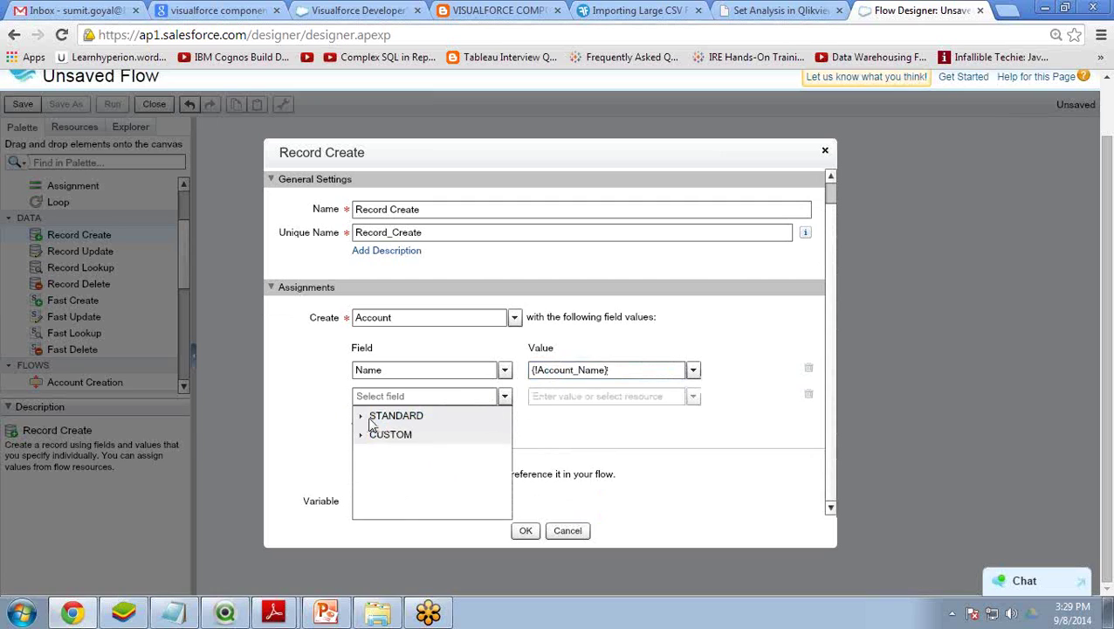
left_click(363, 419)
left_click(506, 512)
scroll(506, 513, "down", 6)
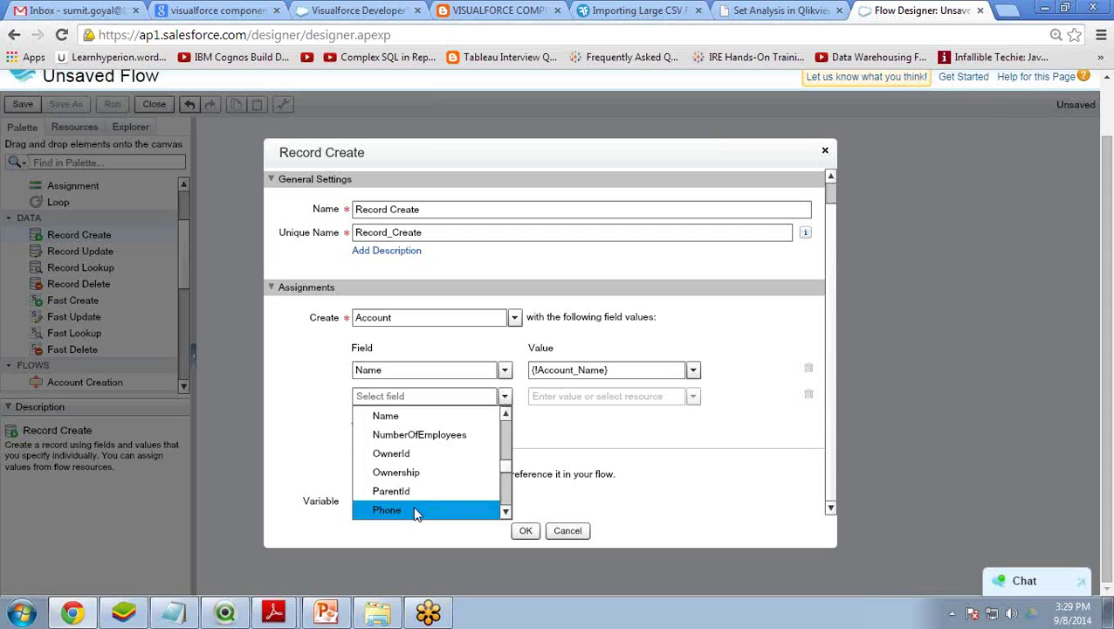
left_click(414, 511)
left_click(692, 397)
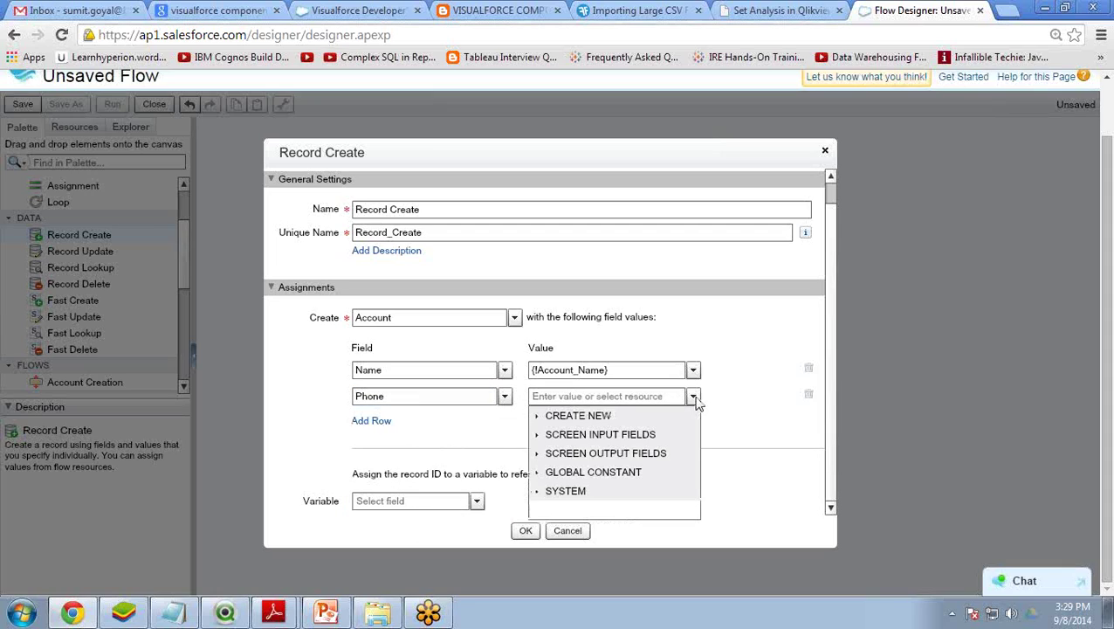
left_click(536, 434)
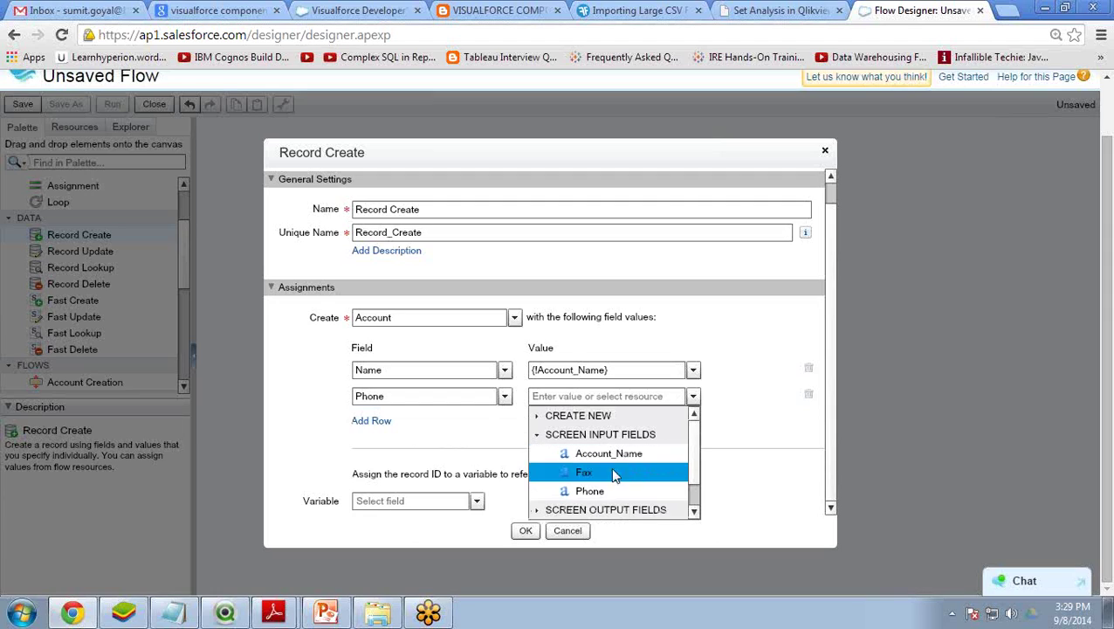
left_click(606, 491)
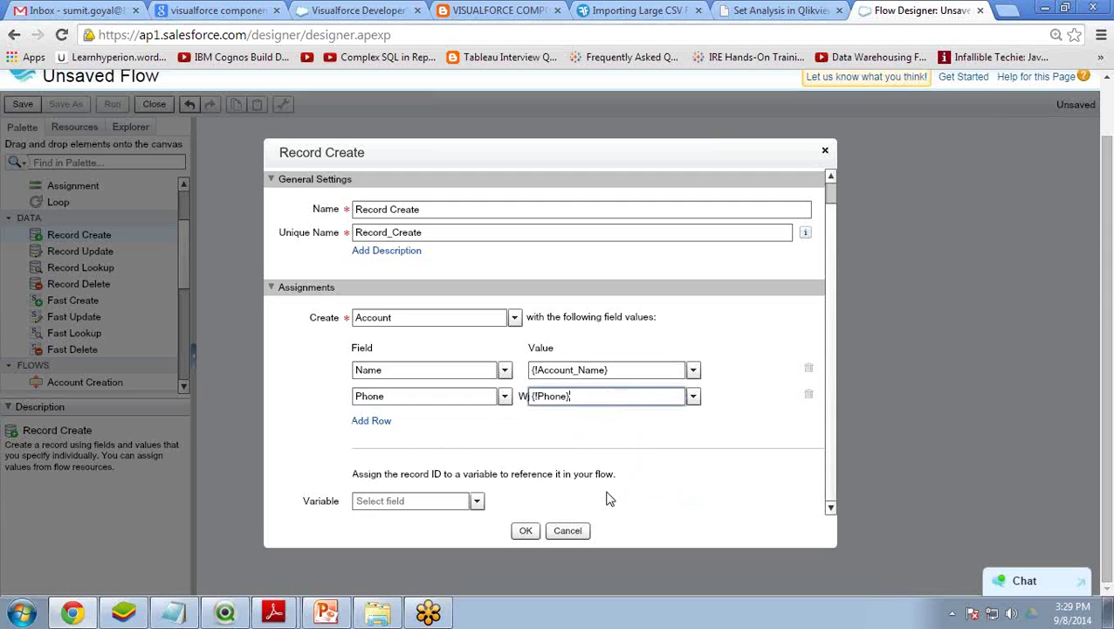
Add a third assignment row filling the account's Fax field from the Fax screen input, and confirm the Record Create settings
left_click(365, 421)
left_click(505, 396)
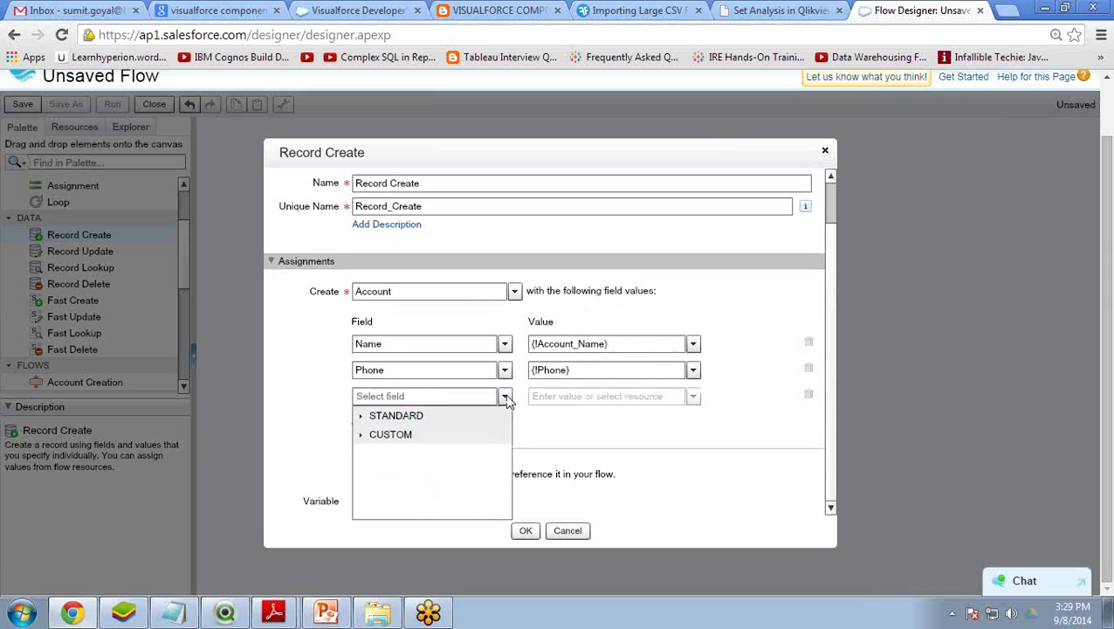
left_click(365, 417)
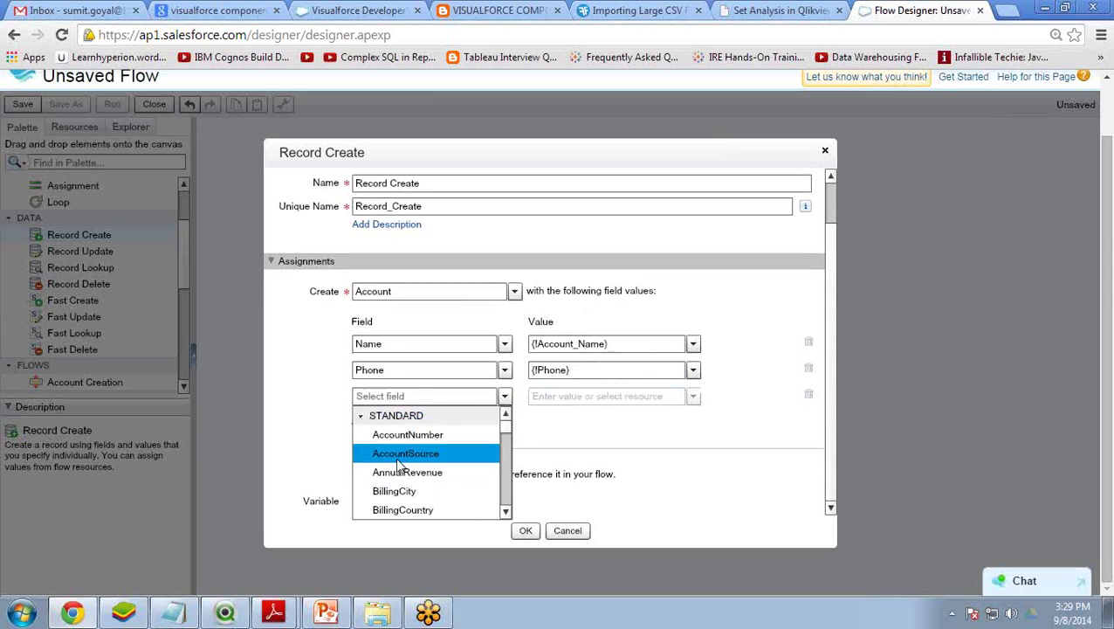
left_click(505, 513)
scroll(505, 513, "down", 7)
left_click(505, 418)
scroll(505, 418, "up", 5)
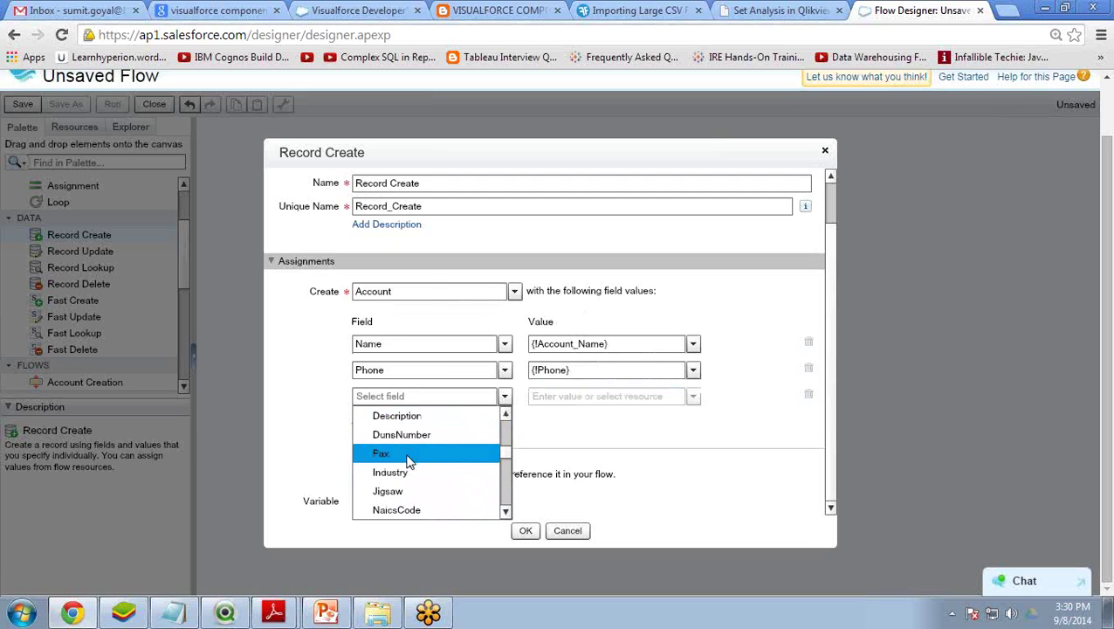
left_click(408, 455)
left_click(692, 397)
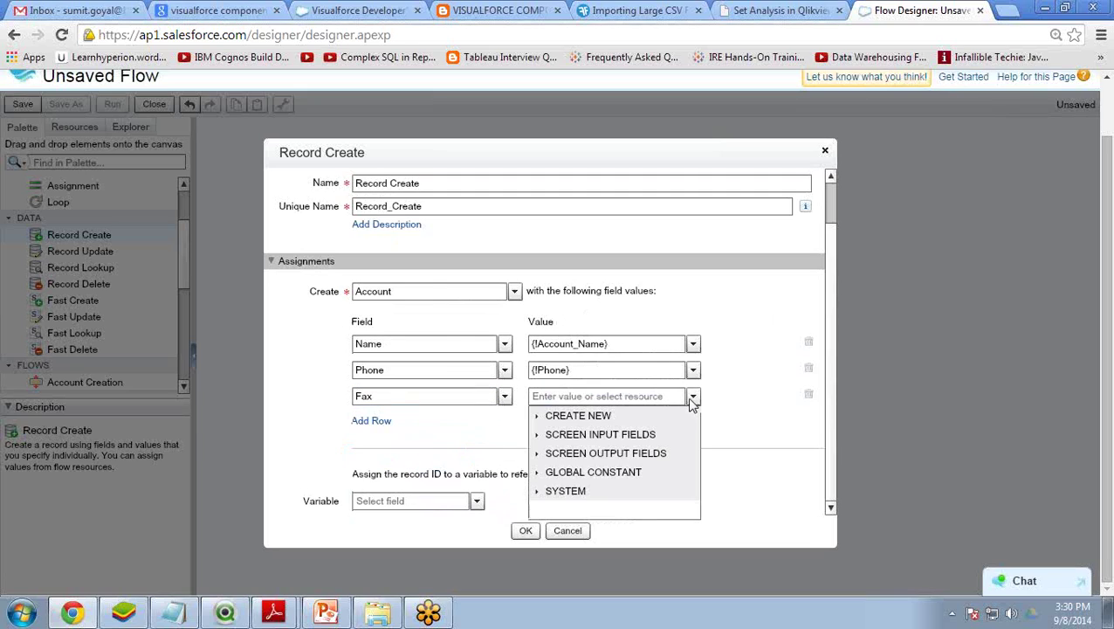
left_click(539, 435)
left_click(578, 478)
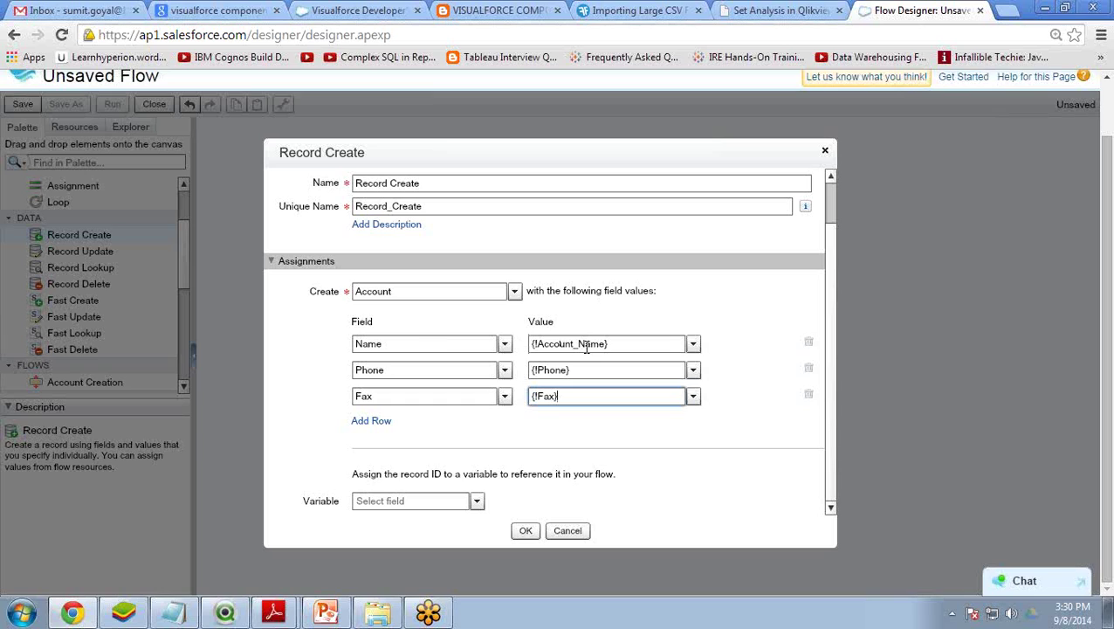
left_click(525, 532)
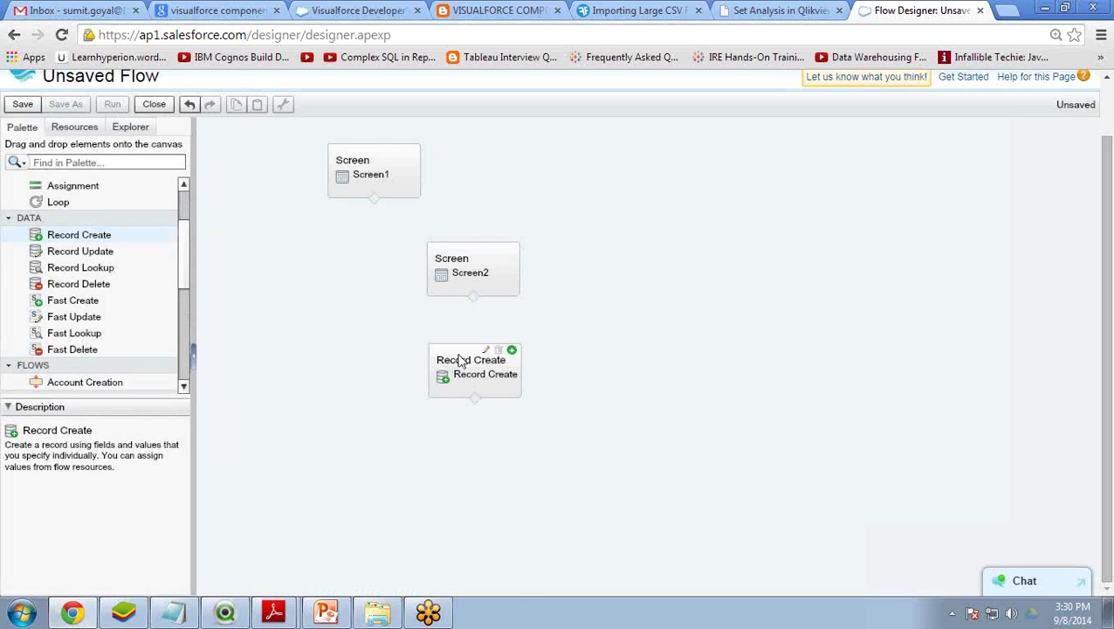
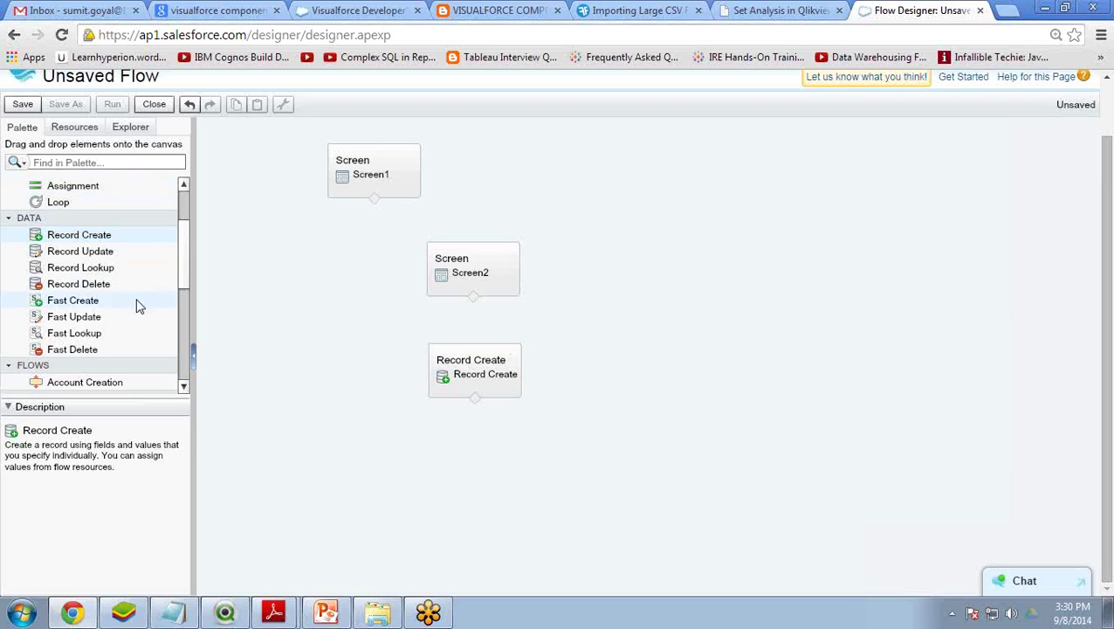
Add a new screen below the Record Create element and name it Screen3 with the unique name Screen3
scroll(179, 270, "up", 2)
left_click_drag(56, 232, 510, 472)
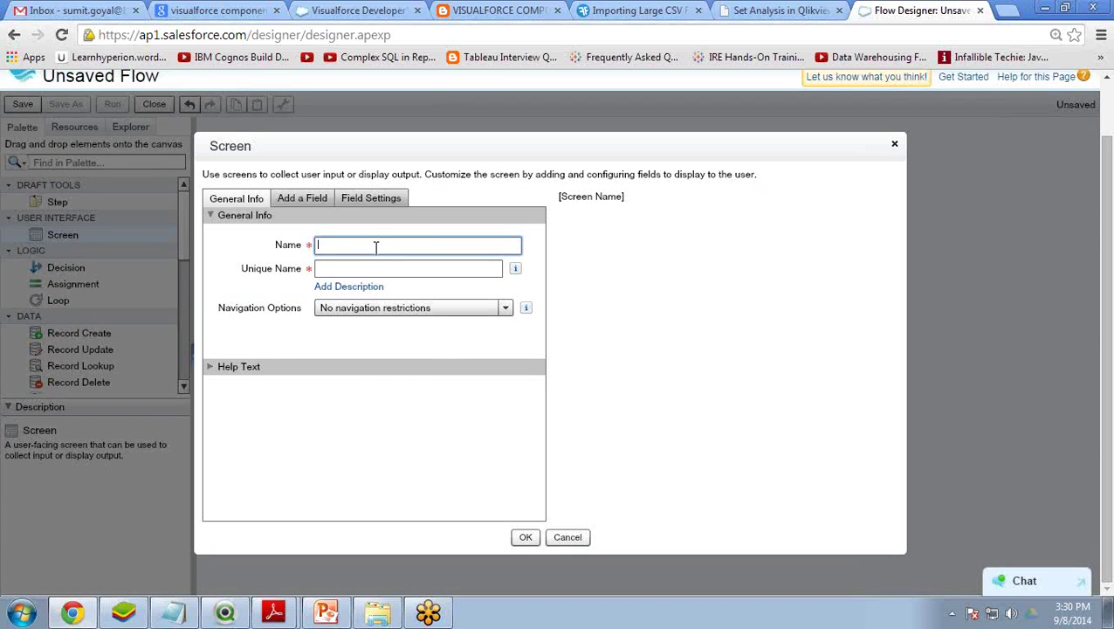
type("Screen3")
key("Tab")
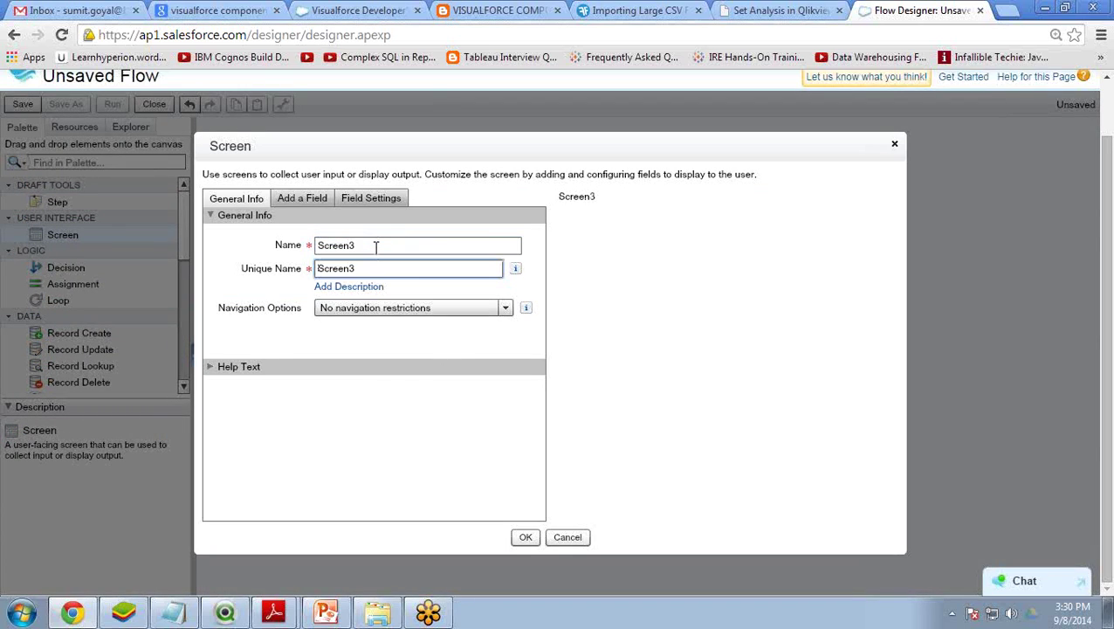
Add a Display Text field to Screen3 and give it the unique name Thank
left_click(306, 198)
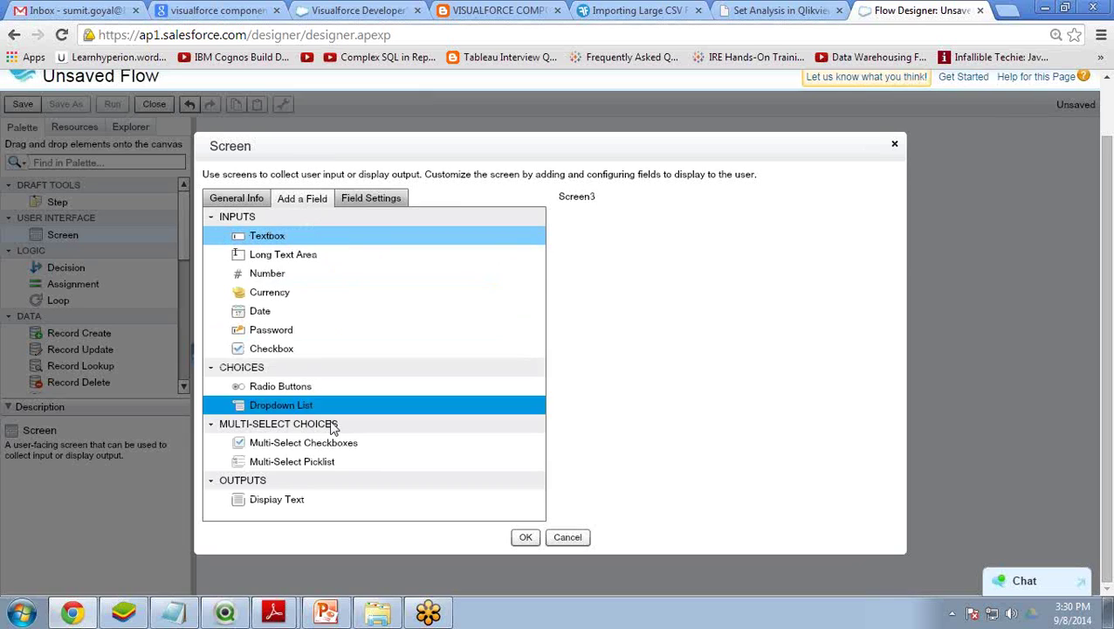
left_click_drag(298, 505, 618, 224)
left_click(609, 220)
left_click(338, 229)
type("Thank")
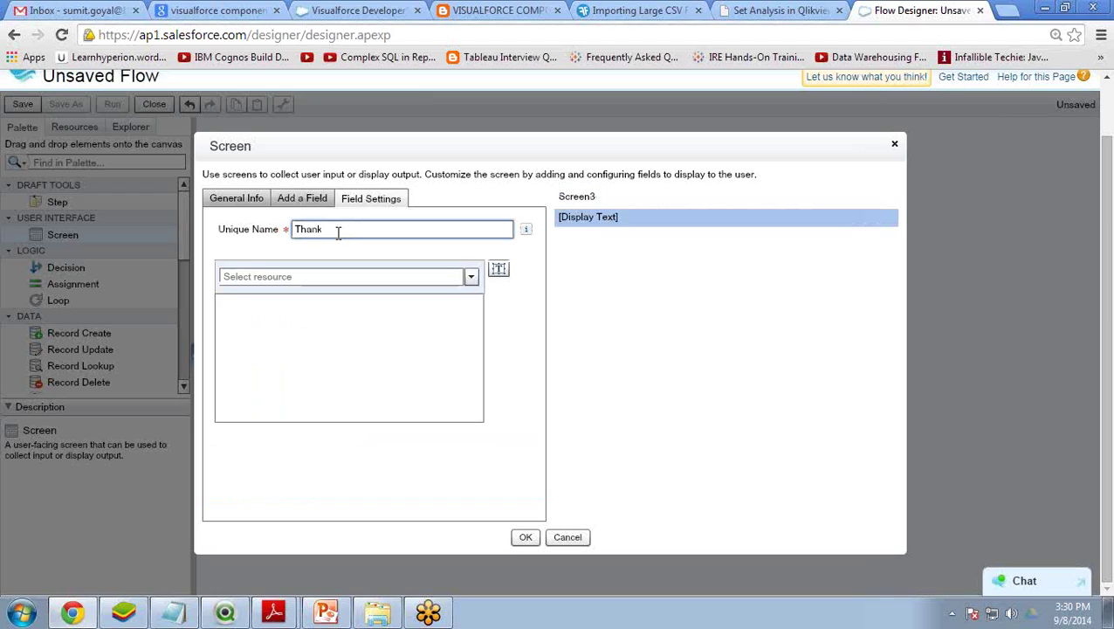
Enter the display text "Thank you for Creating a new record" and confirm the Screen3 settings
key("Tab")
type("Thank you for ")
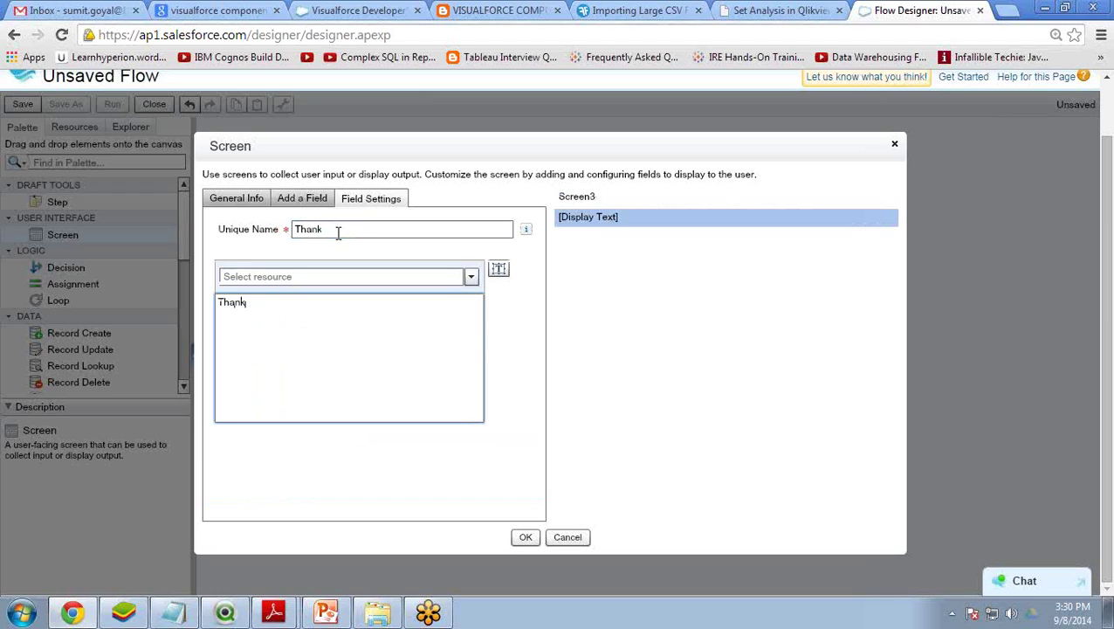
type("Creating ")
type("An")
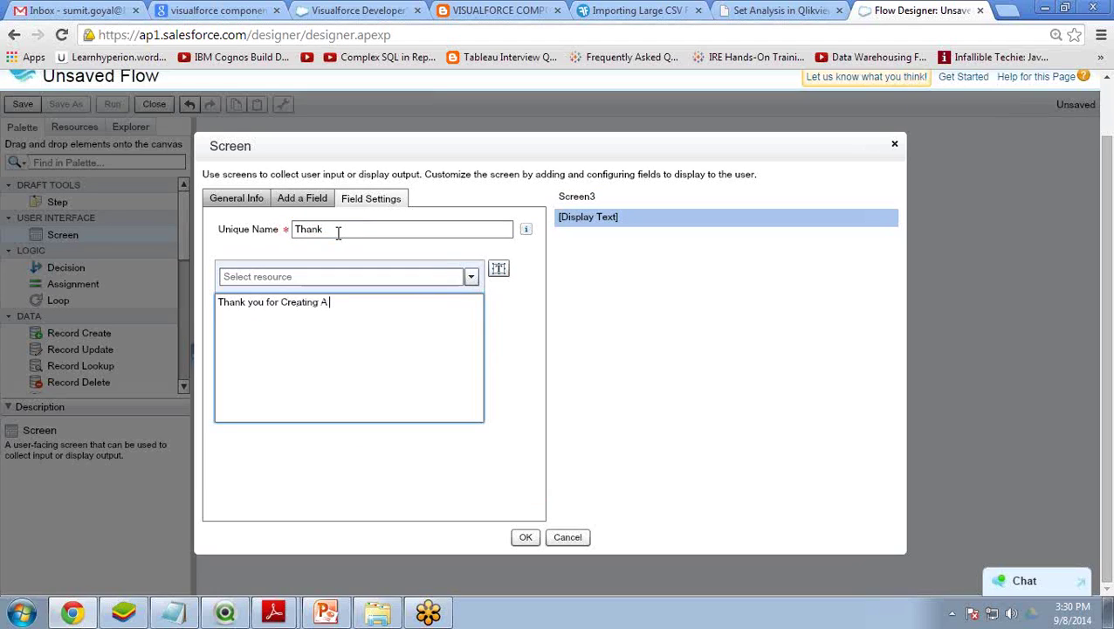
key("BackSpace")
key("BackSpace")
key("BackSpace")
type("a new record")
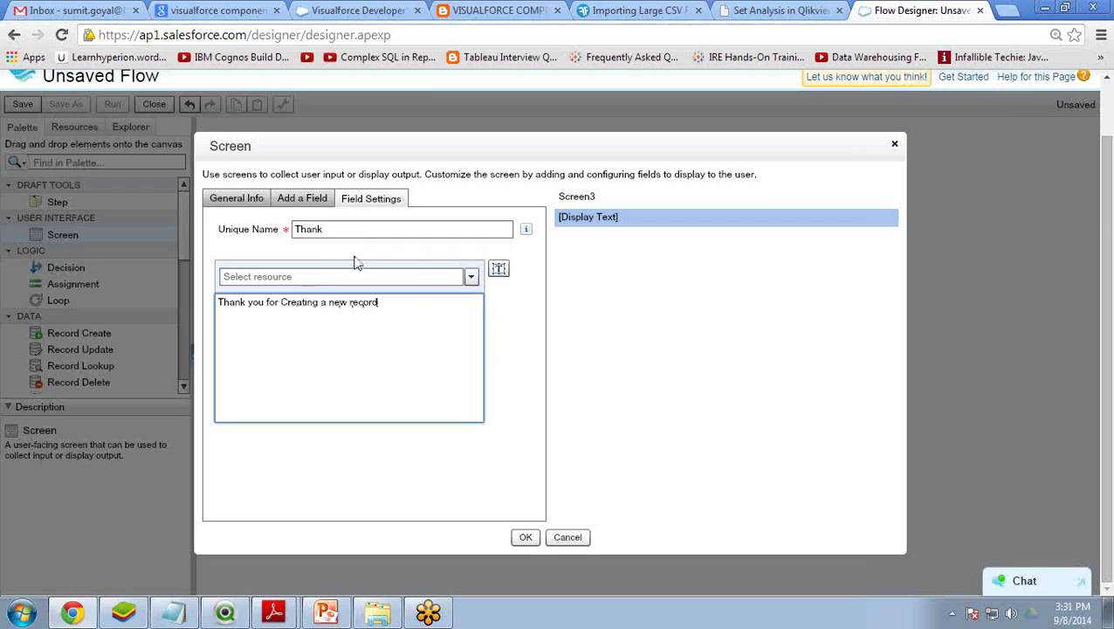
left_click(526, 538)
Rearrange the canvas so Screen2 and Record Create sit roughly beneath Screen1, with Screen3 slightly lower than before
left_click_drag(472, 266, 374, 275)
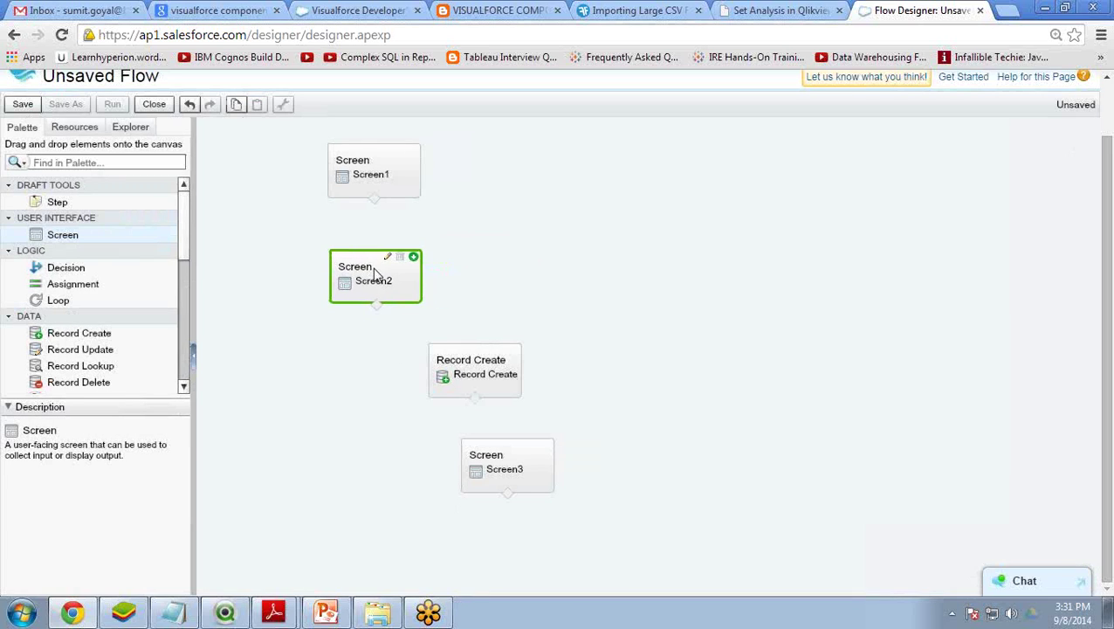
left_click_drag(460, 381, 394, 405)
left_click_drag(510, 472, 508, 491)
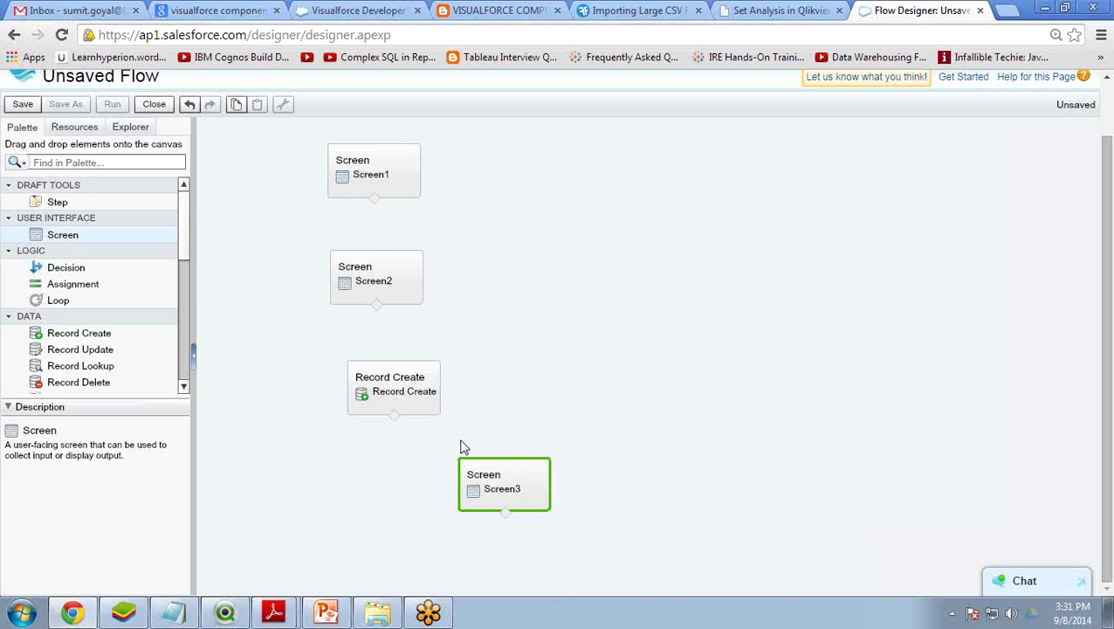
Connect the flow elements in order: Screen1 to Screen2, Screen2 to Record Create, and Record Create to Screen3
mouse_move(339, 159)
left_click_drag(372, 198, 375, 280)
left_click_drag(378, 309, 390, 384)
mouse_move(398, 422)
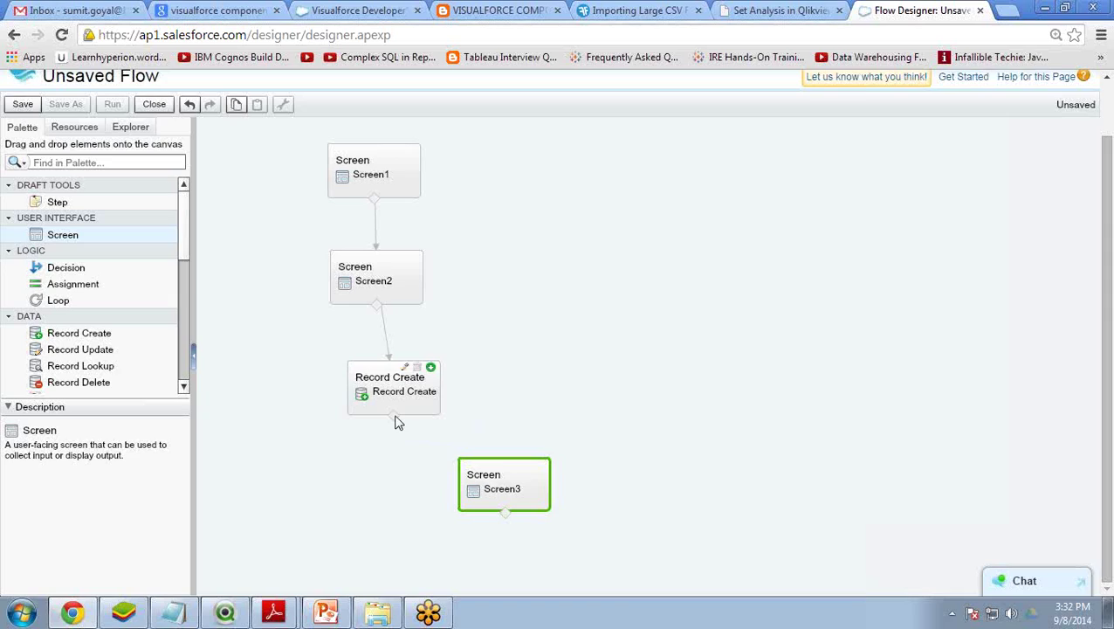
left_click_drag(398, 423, 487, 470)
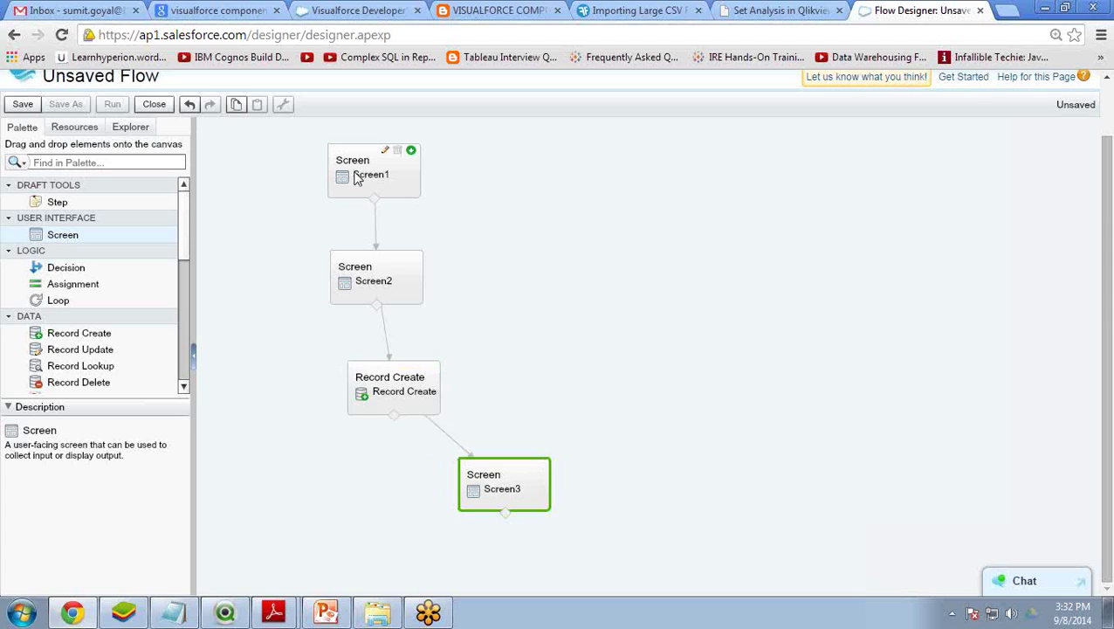
mouse_move(366, 390)
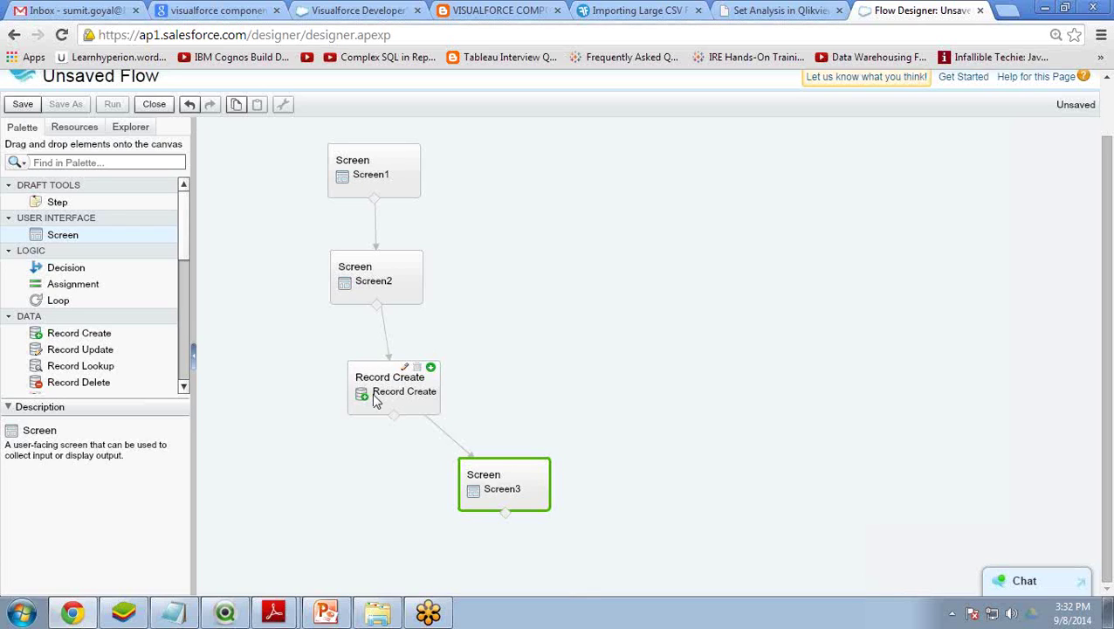
scroll(262, 262, "up", 1)
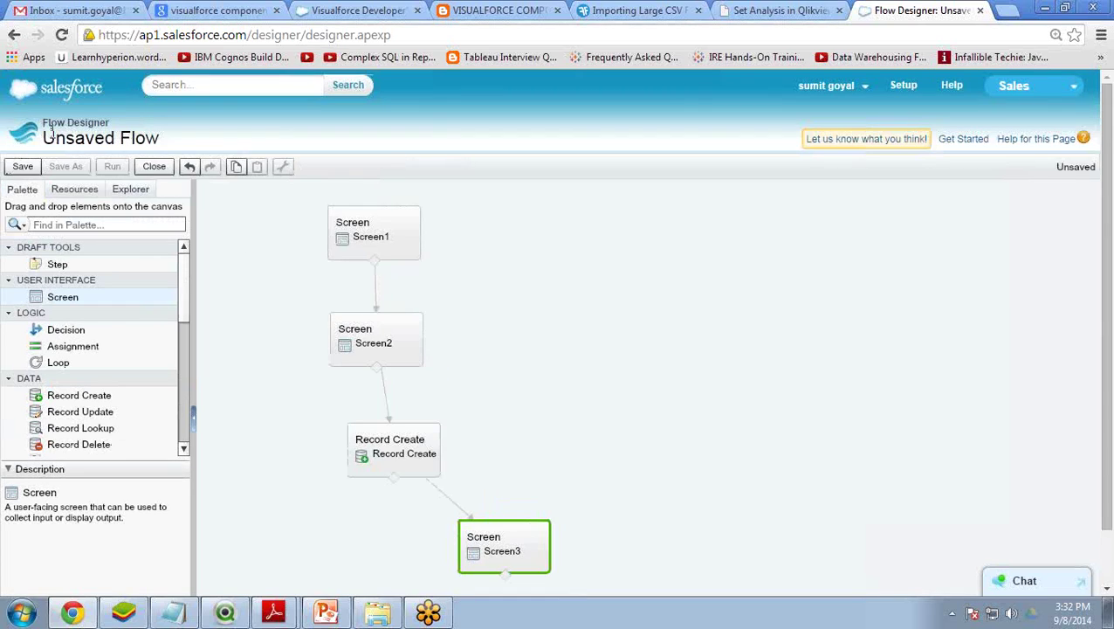
Align Screen2, Record Create and Screen3 in a near-vertical column beneath Screen1, and set Screen1 as the flow's start element
left_click_drag(381, 363, 378, 341)
left_click_drag(391, 473, 381, 428)
left_click_drag(496, 556, 378, 506)
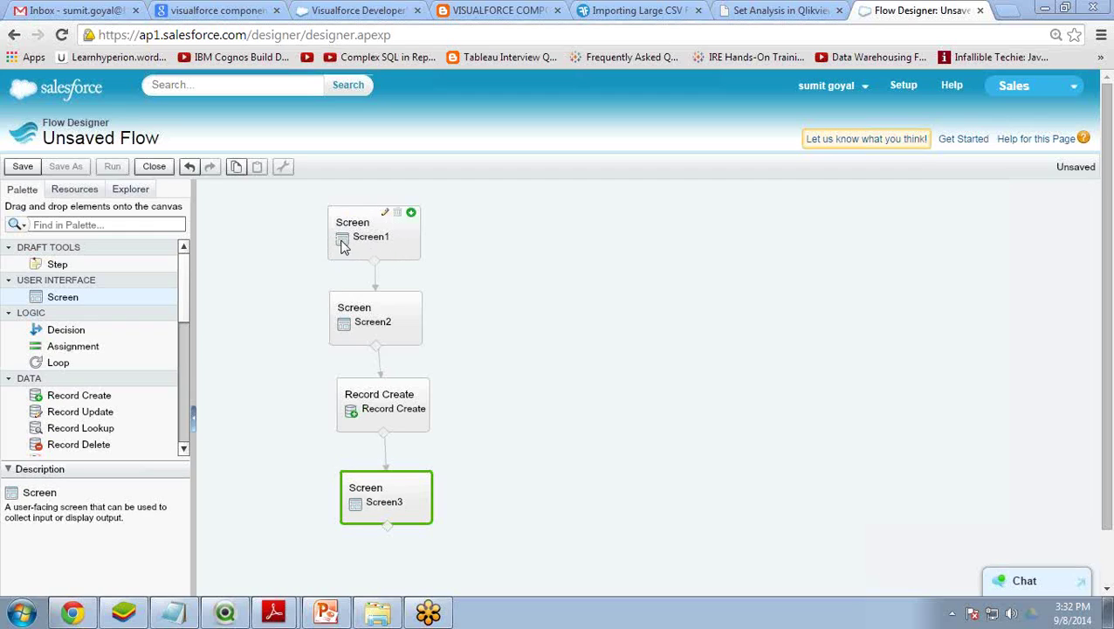
mouse_move(416, 226)
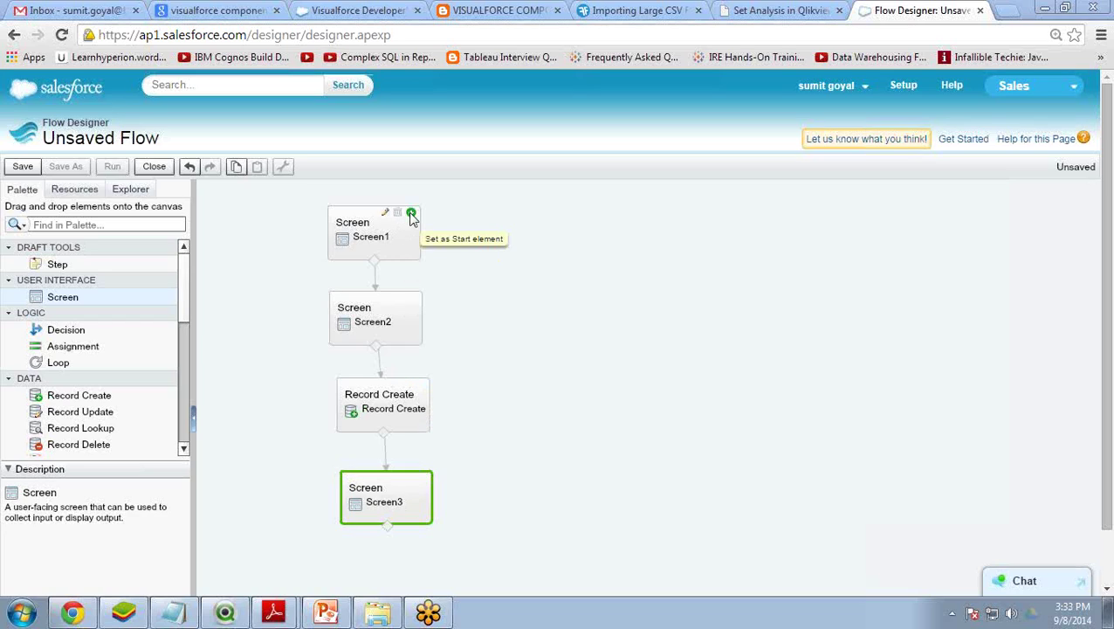
left_click(411, 215)
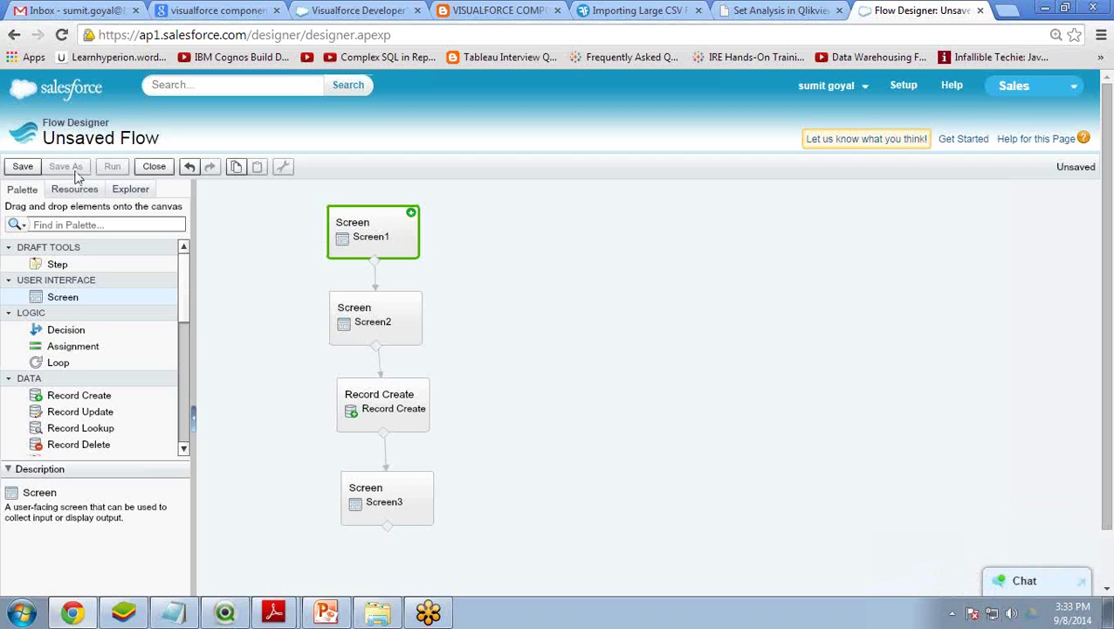
Save the flow with the name and unique name NewAccountFlow, leaving the description empty
left_click(22, 167)
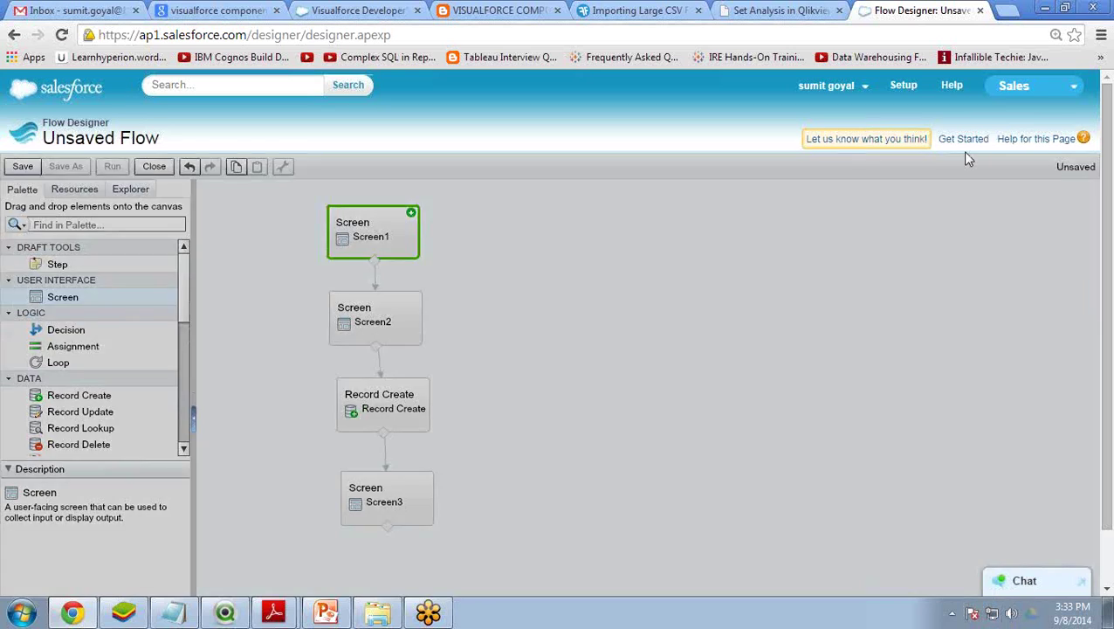
left_click(469, 370)
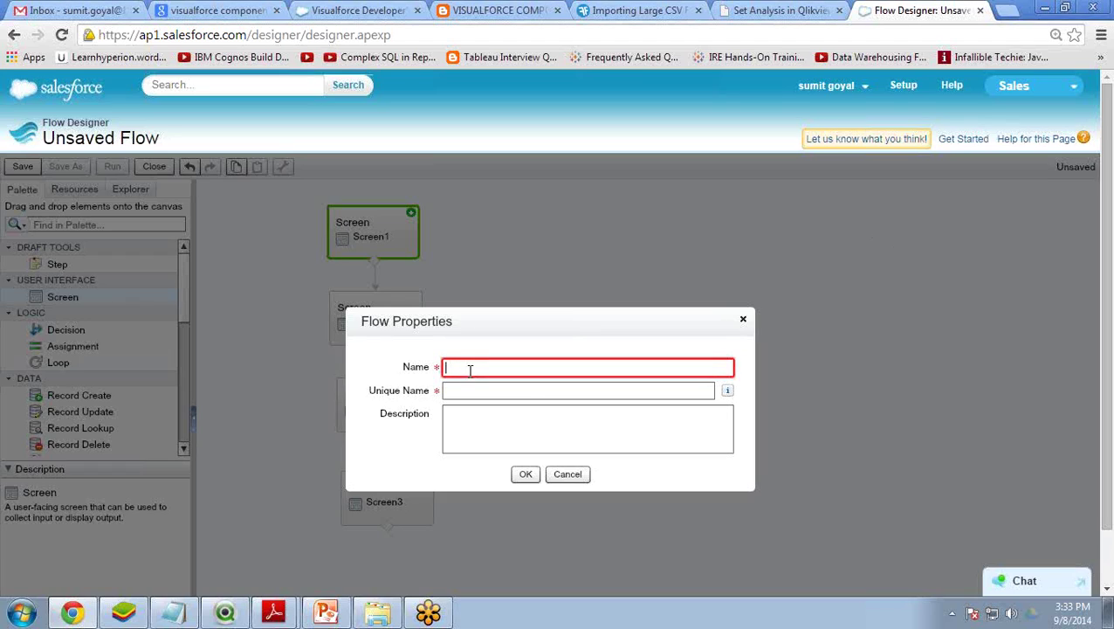
type("NewAccountFlow")
key("Tab")
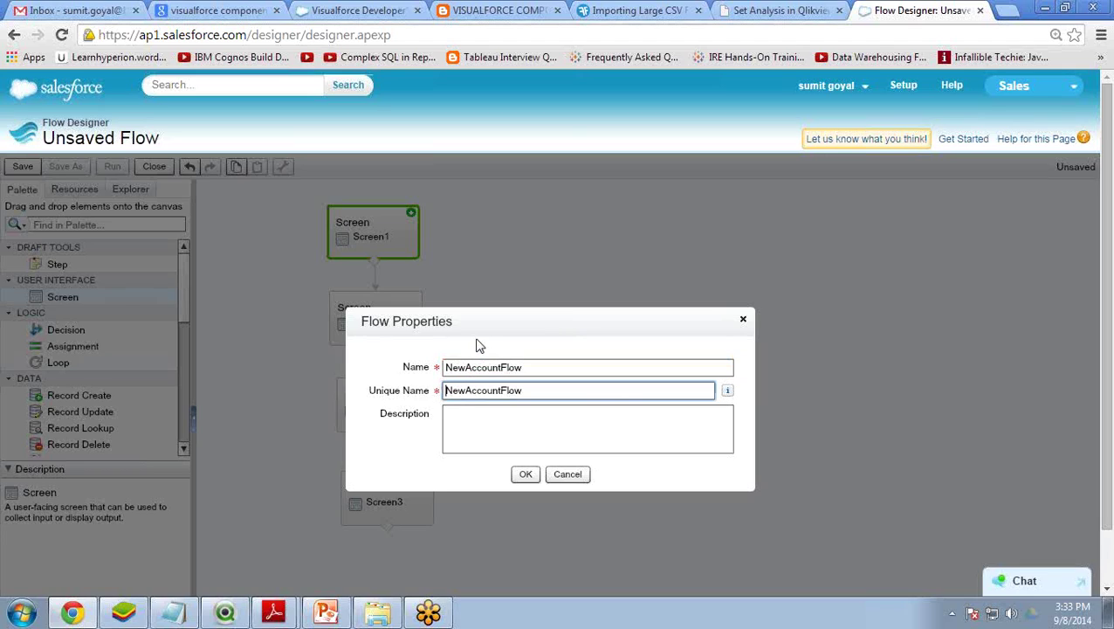
left_click(525, 474)
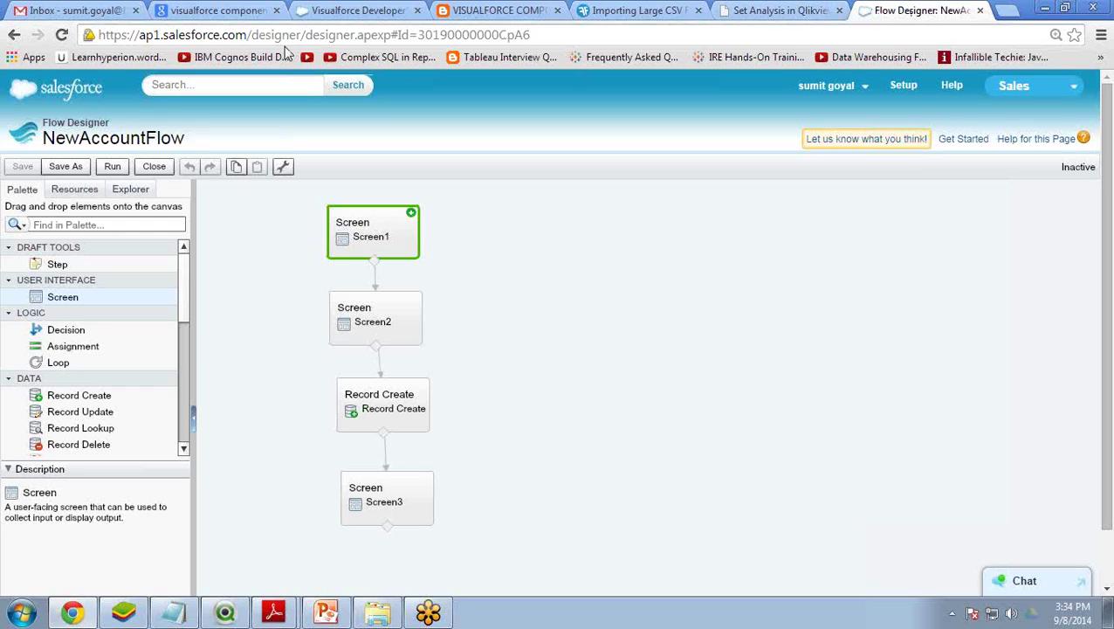
left_click(249, 35)
left_click(250, 35)
left_click_drag(42, 137, 185, 137)
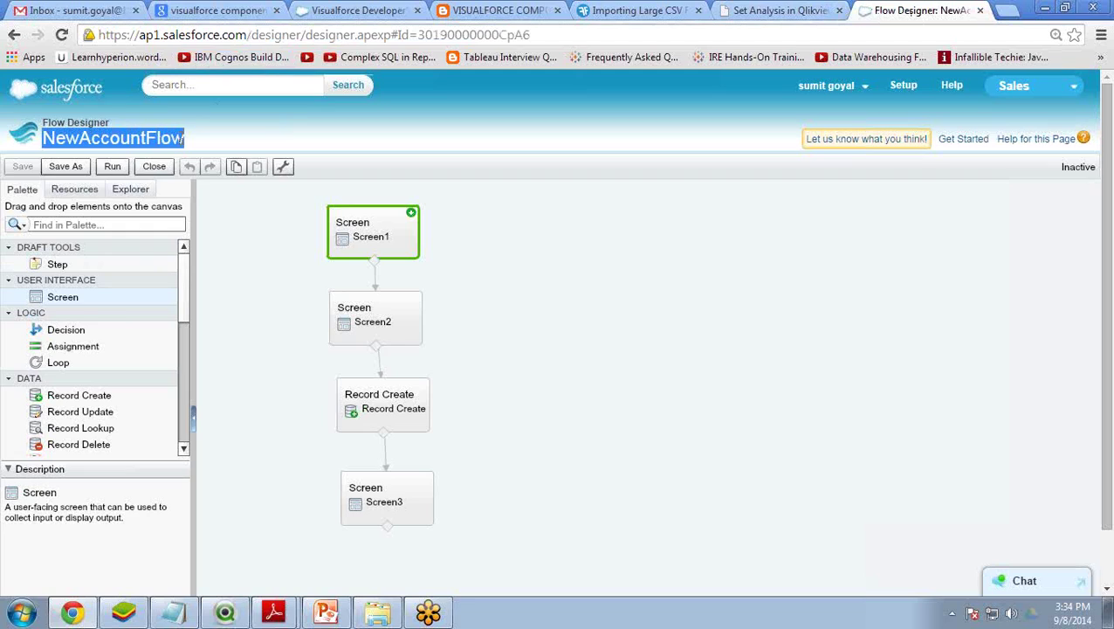
left_click(252, 35)
left_click(251, 35)
left_click_drag(259, 35, 668, 39)
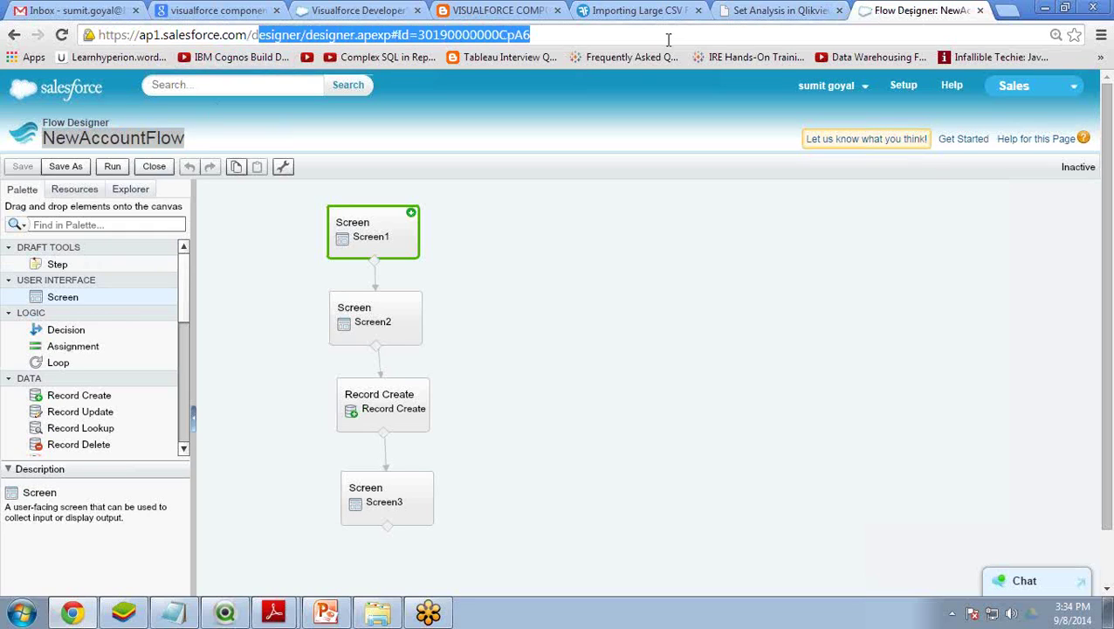
key("BackSpace")
key("BackSpace")
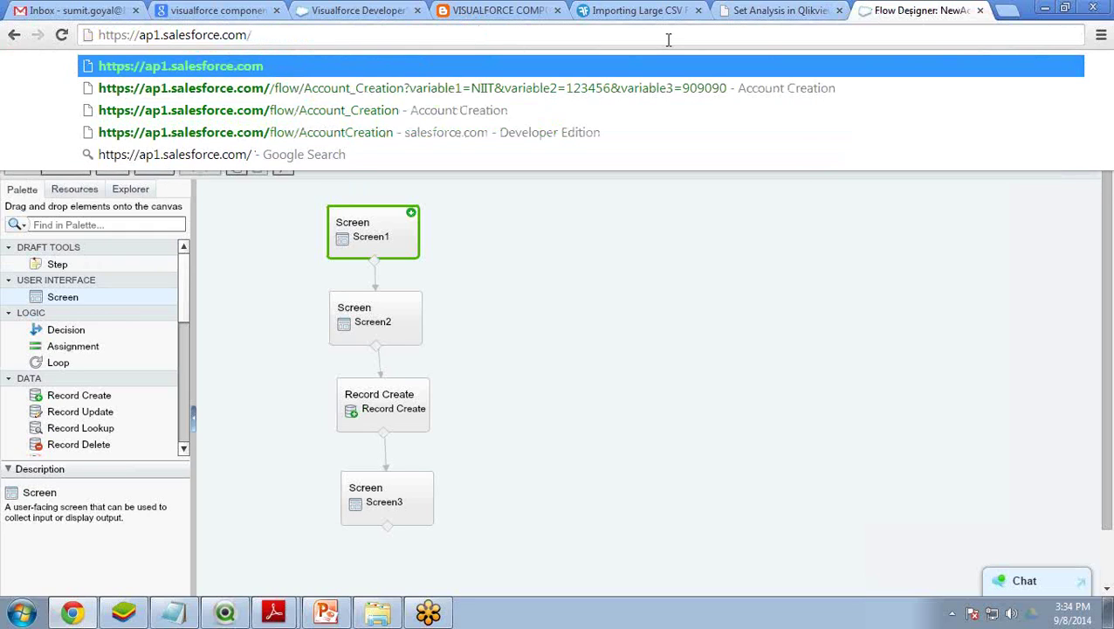
type("flow/")
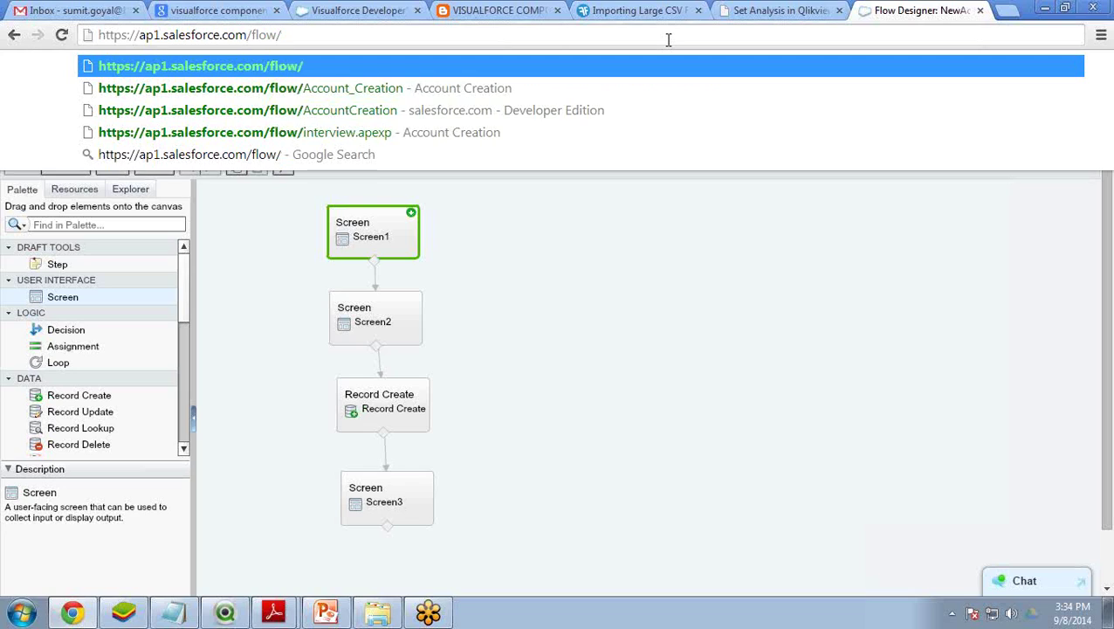
type("NewAcc")
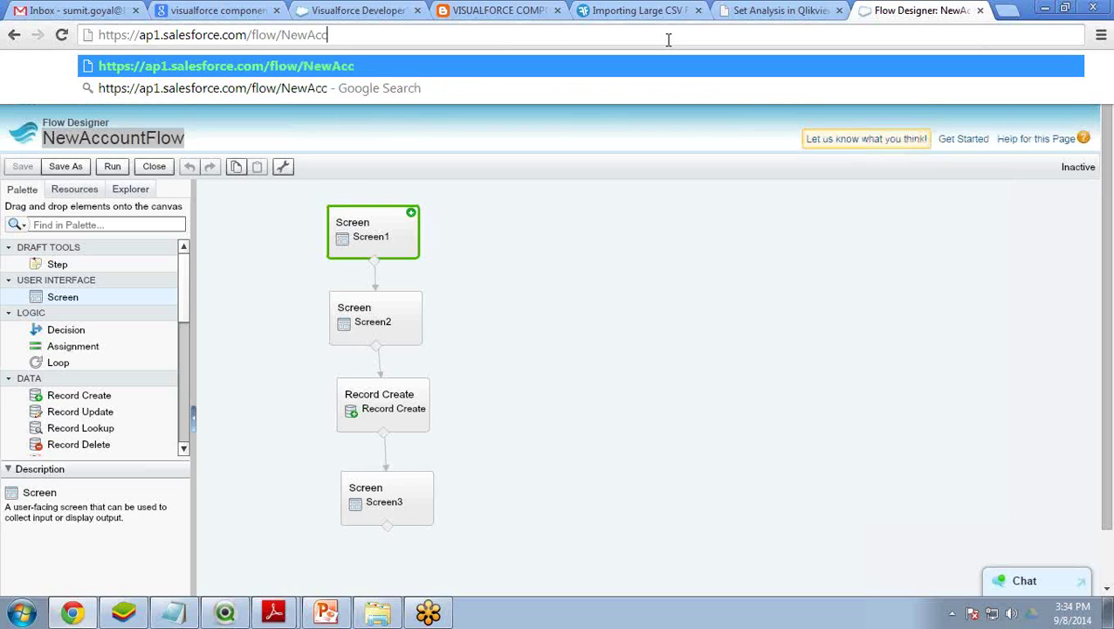
type("ountFlow")
key("Return")
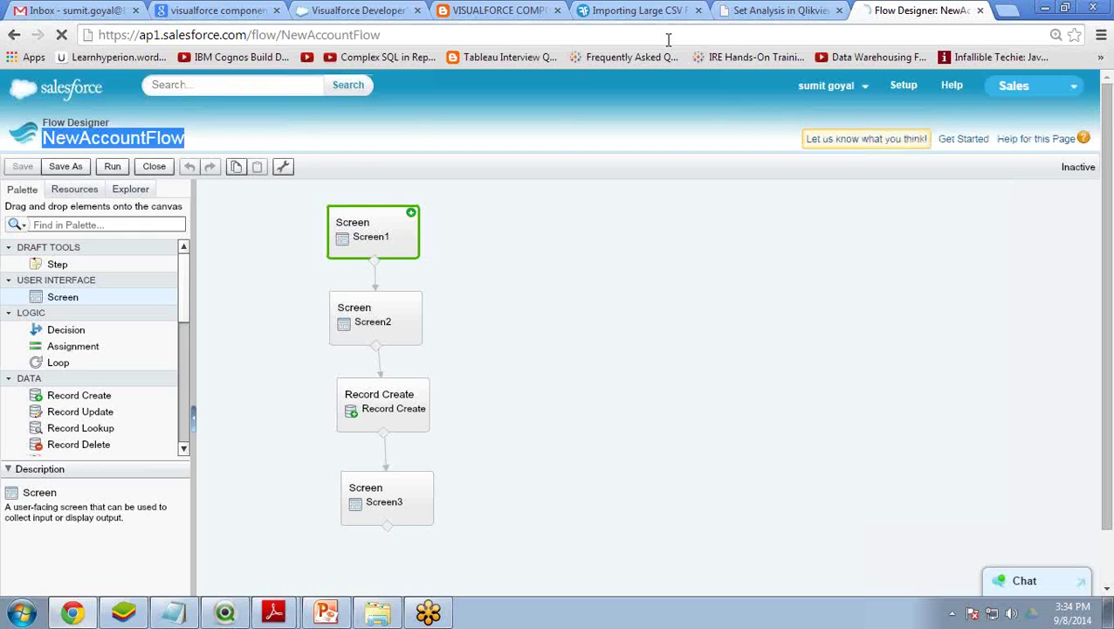